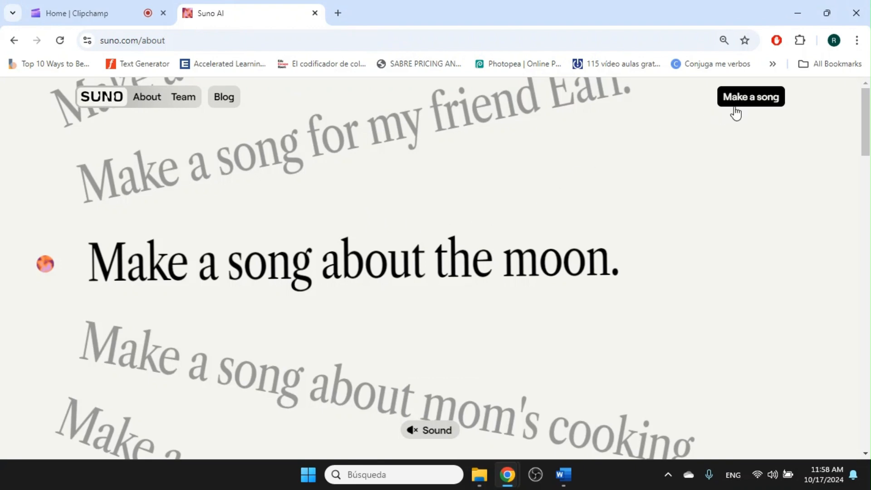
Sign in to Suno with a Google account, reaching the home feed with 50 credits.
{"action": "left_click", "coordinate": [751, 102]}
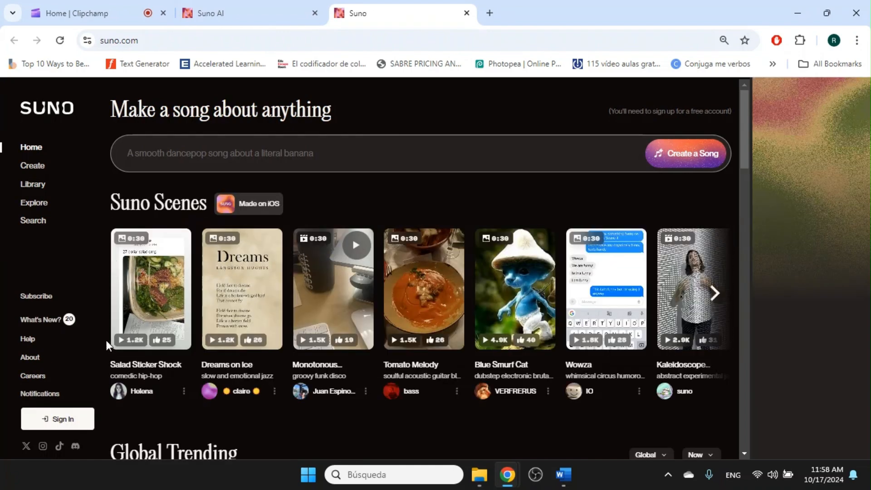
{"action": "left_click", "coordinate": [75, 418]}
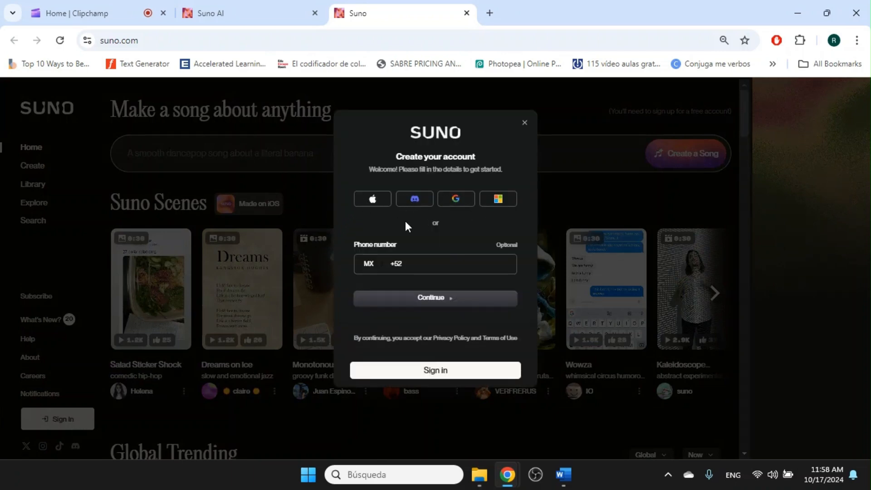
{"action": "left_click", "coordinate": [370, 265]}
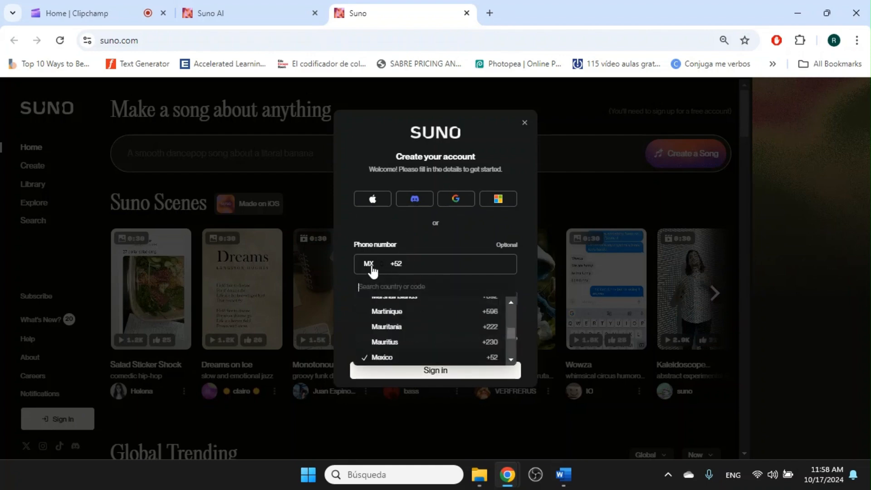
{"action": "left_click", "coordinate": [408, 238]}
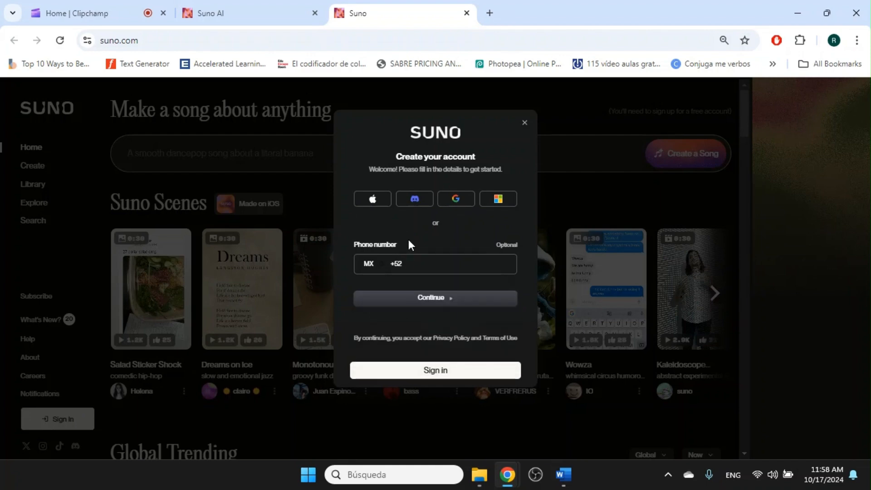
{"action": "left_click", "coordinate": [459, 201]}
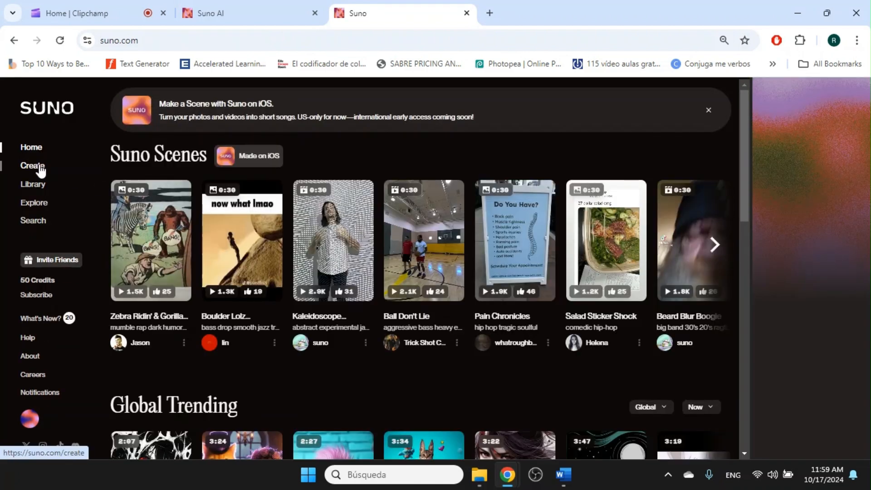
On the Create page, turn off Custom, check the model version list, and turn on Instrumental.
{"action": "left_click", "coordinate": [40, 167]}
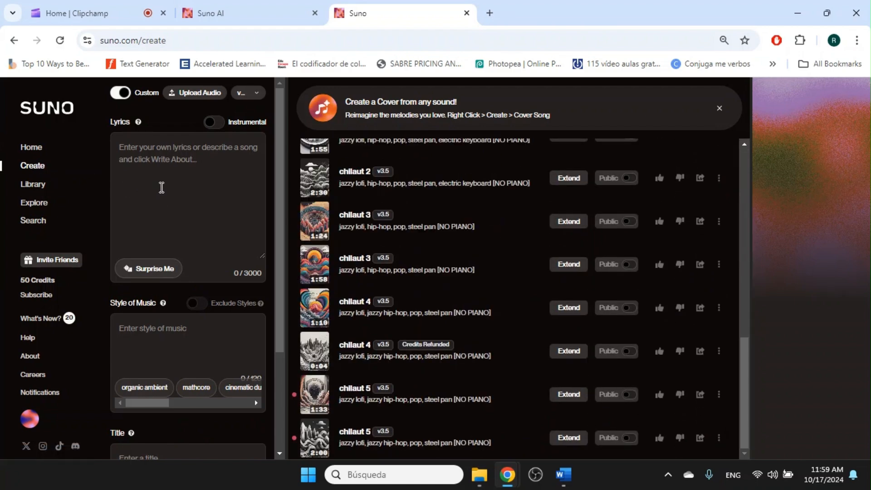
{"action": "left_click", "coordinate": [118, 94]}
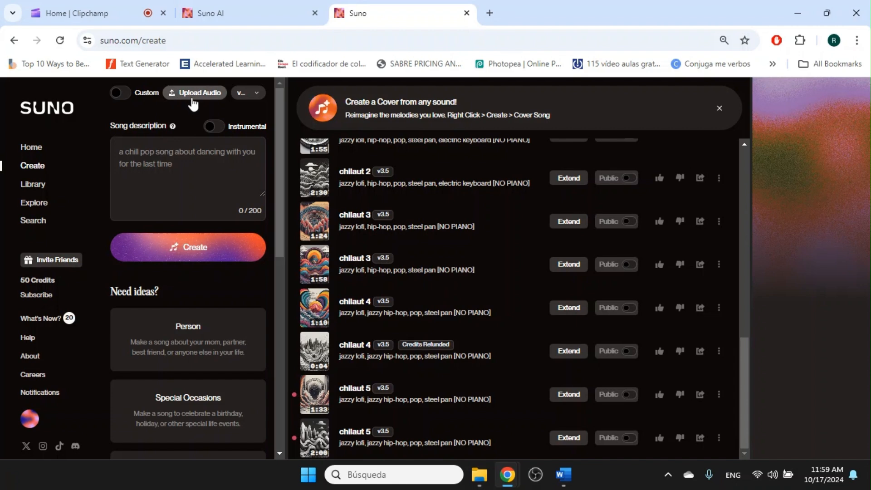
{"action": "left_click", "coordinate": [257, 94]}
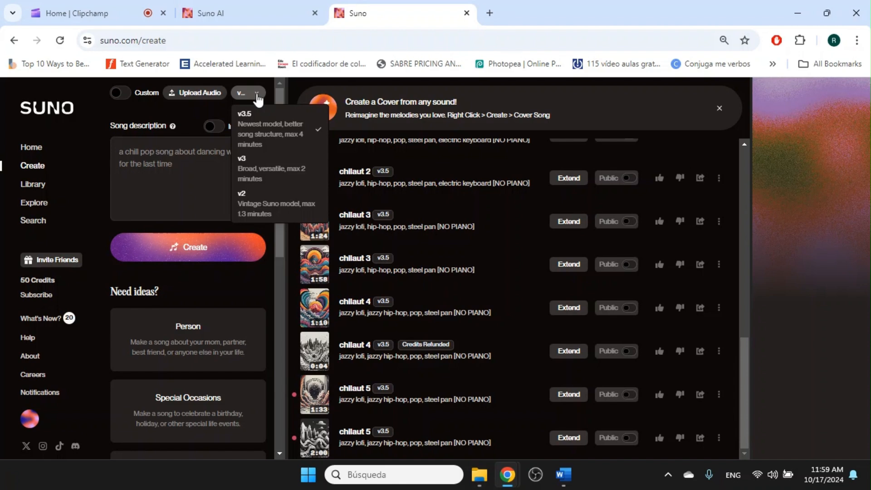
{"action": "left_click", "coordinate": [257, 95]}
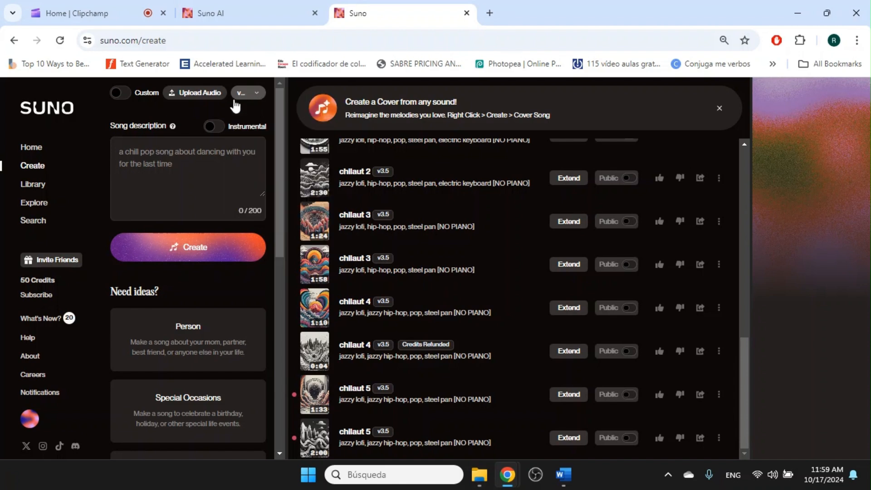
{"action": "left_click", "coordinate": [209, 128]}
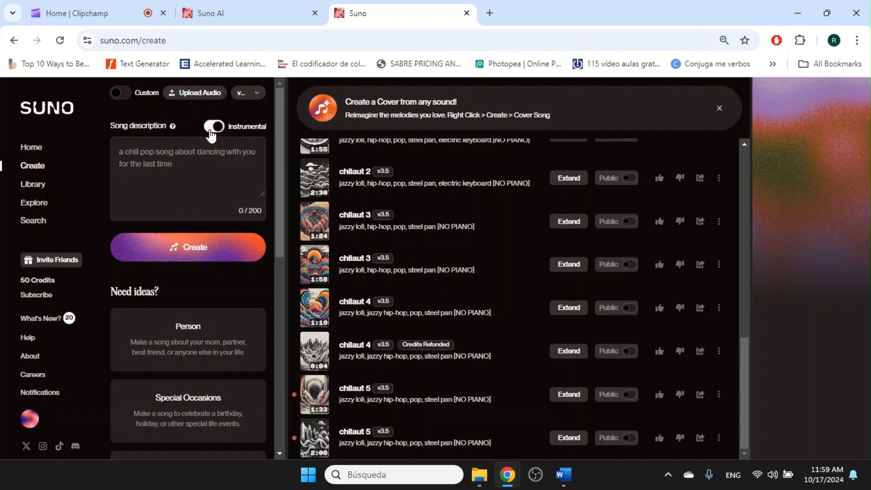
Describe the song as 'jazzy lofi mixed with r&b, happy vibes' and create it.
{"action": "left_click", "coordinate": [155, 156]}
{"action": "type", "text": "jazzy lofi"}
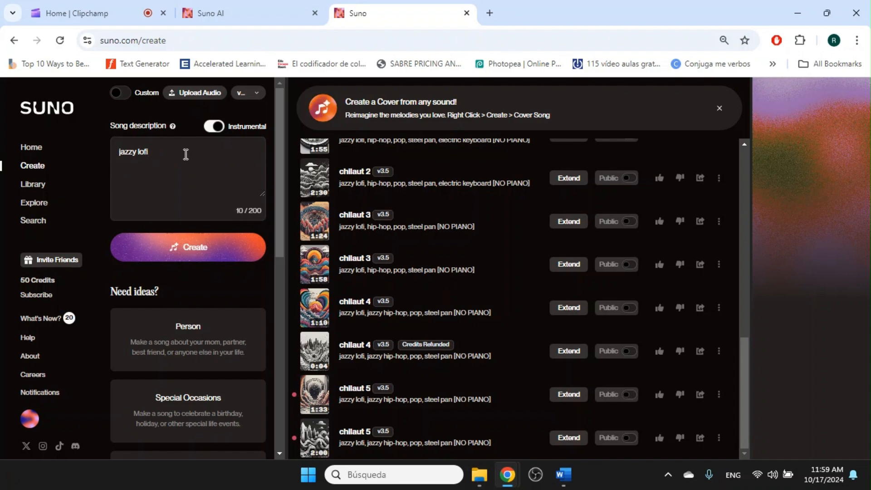
{"action": "type", "text": "with b"}
{"action": "key", "text": "BackSpace"}
{"action": "key", "text": "BackSpace"}
{"action": "key", "text": "BackSpace"}
{"action": "key", "text": "BackSpace"}
{"action": "key", "text": "BackSpace"}
{"action": "type", "text": "mixed with r"}
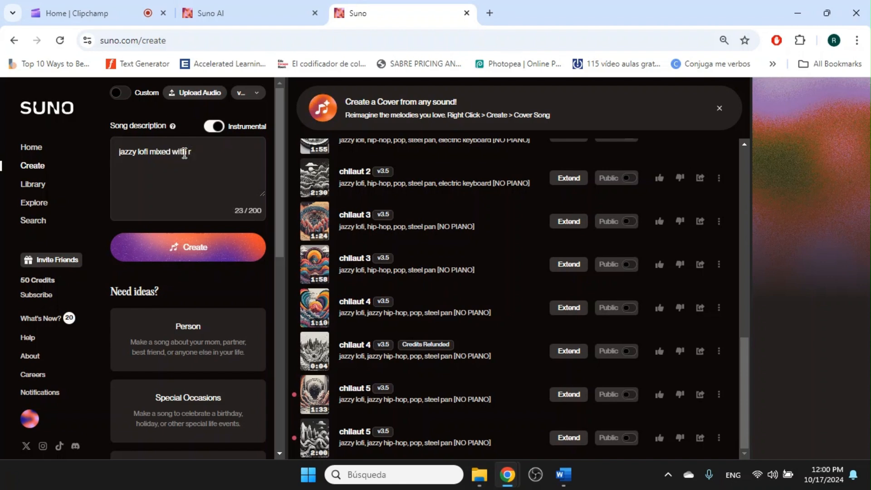
{"action": "type", "text": "'b&b, happy vibes"}
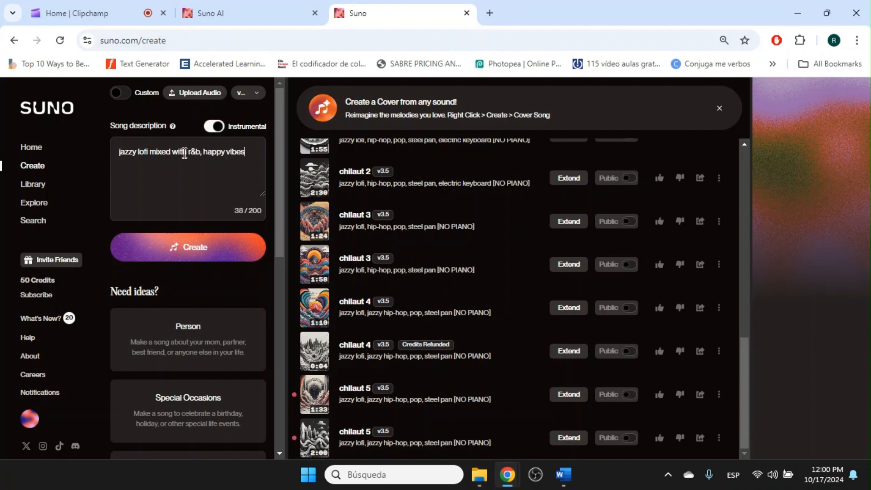
{"action": "left_click", "coordinate": [201, 250]}
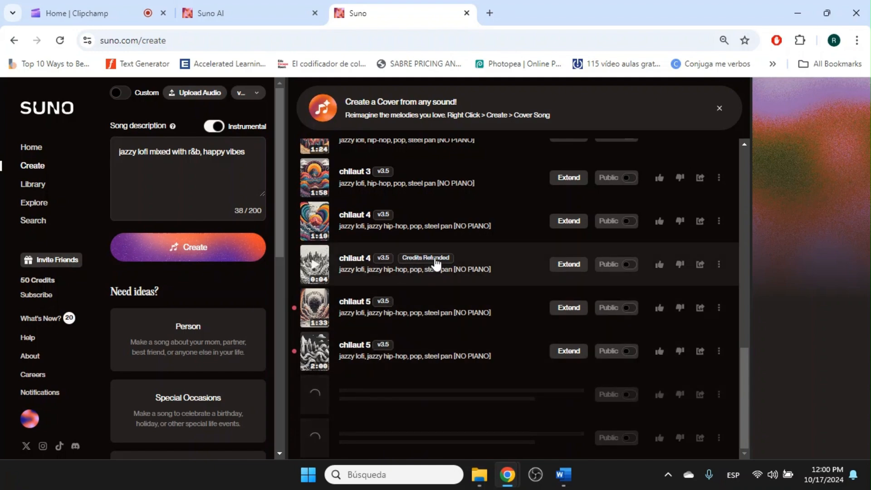
Once generation finishes, open the first Sunny Afternoon Sway track's details panel.
{"action": "scroll", "coordinate": [452, 265], "scroll_direction": "up", "scroll_amount": 5}
{"action": "scroll", "coordinate": [453, 266], "scroll_direction": "up", "scroll_amount": 1}
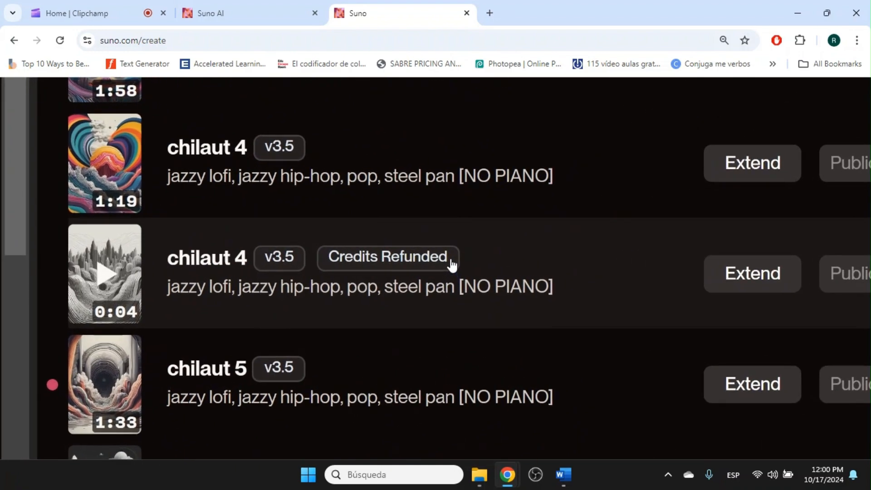
{"action": "scroll", "coordinate": [452, 266], "scroll_direction": "down", "scroll_amount": 6}
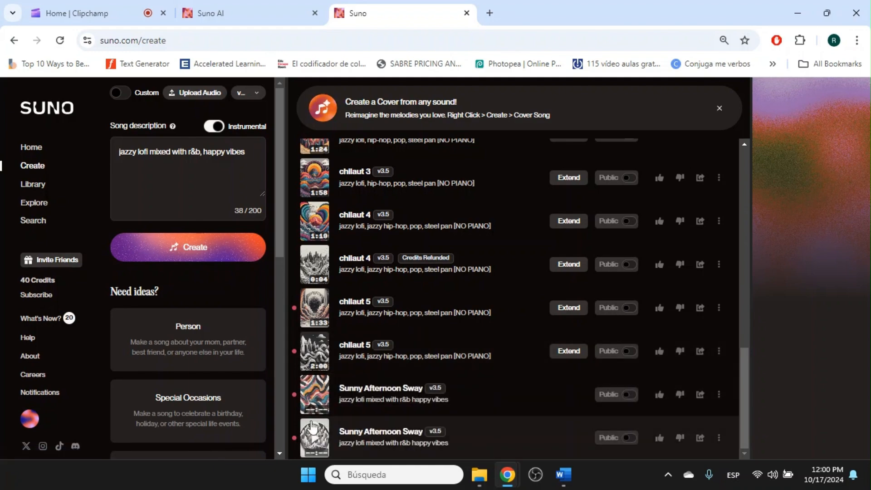
{"action": "scroll", "coordinate": [314, 369], "scroll_direction": "up", "scroll_amount": 5}
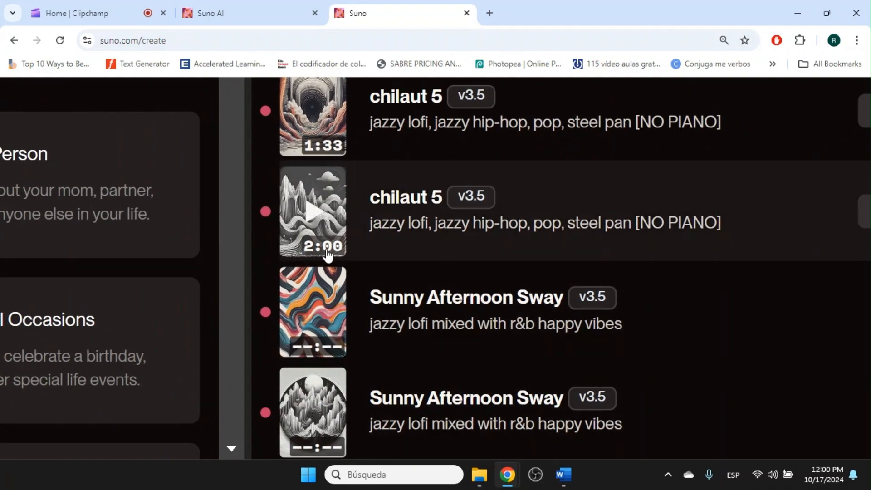
{"action": "scroll", "coordinate": [384, 336], "scroll_direction": "down", "scroll_amount": 5}
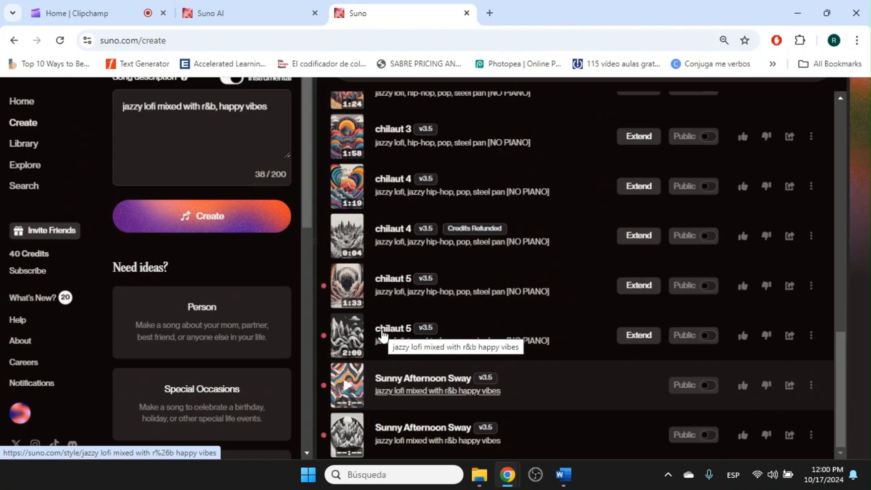
{"action": "left_click", "coordinate": [327, 351]}
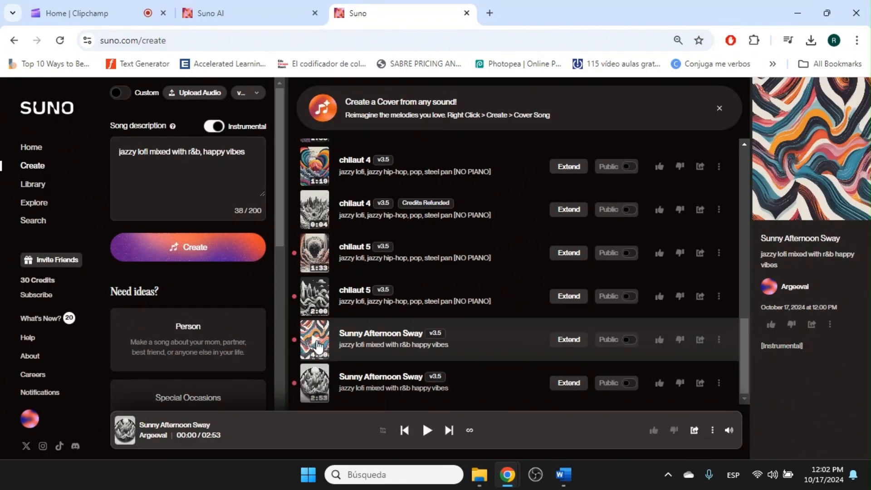
Preview both Sunny Afternoon Sway tracks, skipping to about 1:00 and 0:52.
{"action": "left_click", "coordinate": [317, 348]}
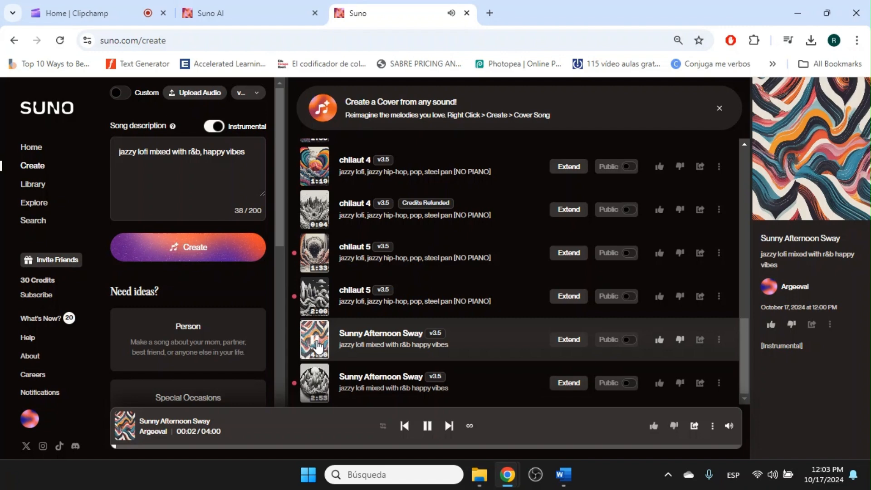
{"action": "left_click", "coordinate": [271, 448]}
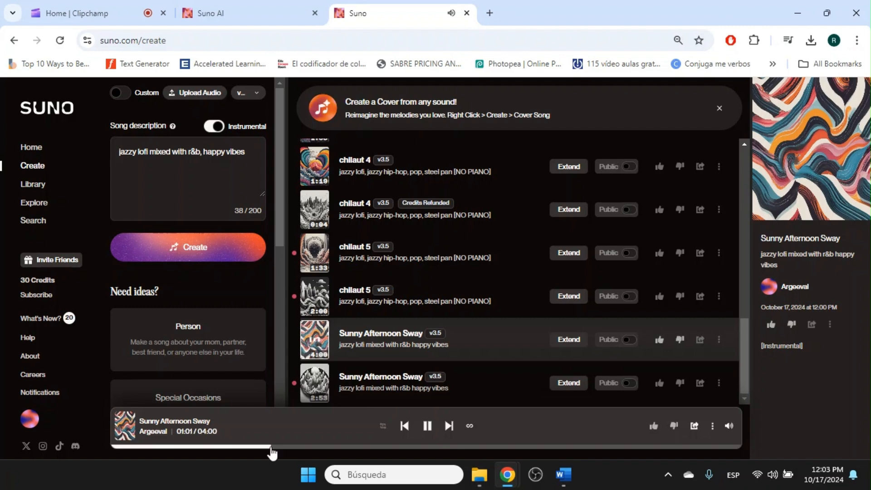
{"action": "left_click", "coordinate": [317, 389]}
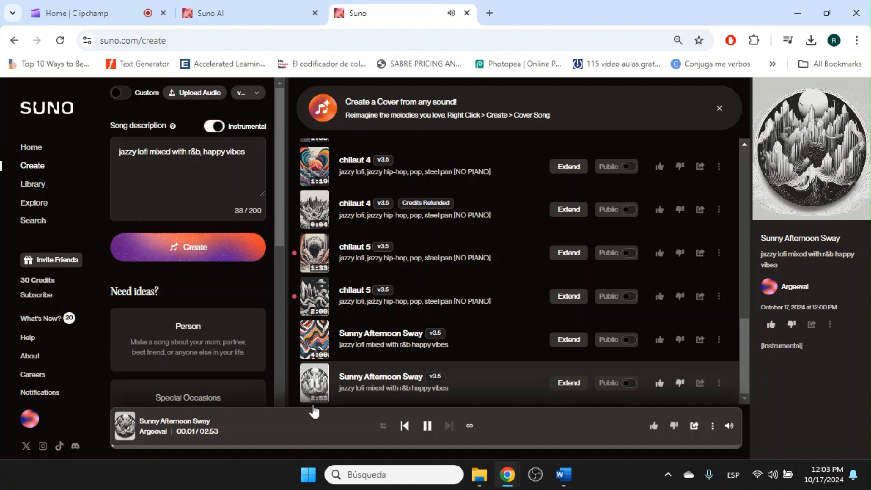
{"action": "left_click", "coordinate": [300, 447]}
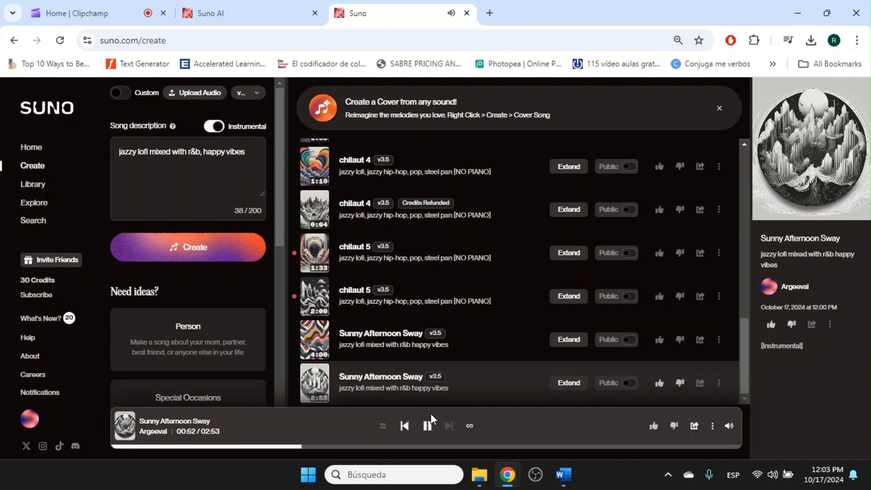
Download the second track's audio as an MP3, then pause playback.
{"action": "left_click", "coordinate": [719, 384]}
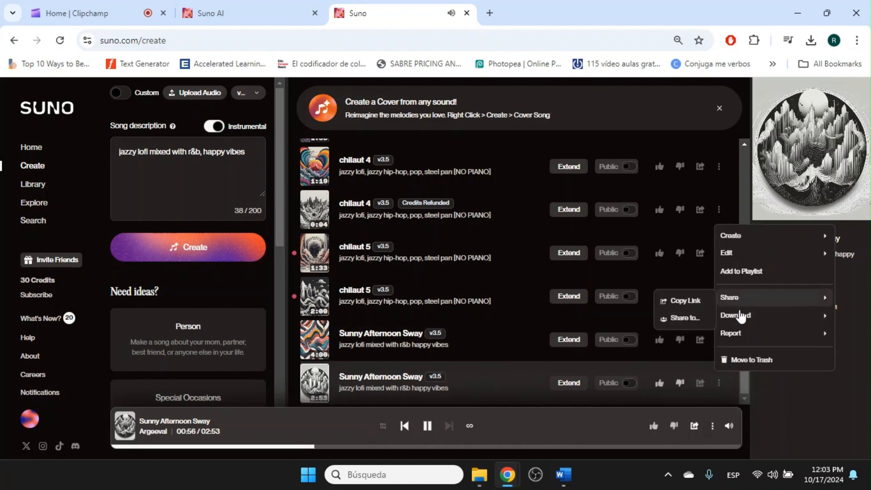
{"action": "mouse_move", "coordinate": [741, 321]}
{"action": "left_click", "coordinate": [656, 320]}
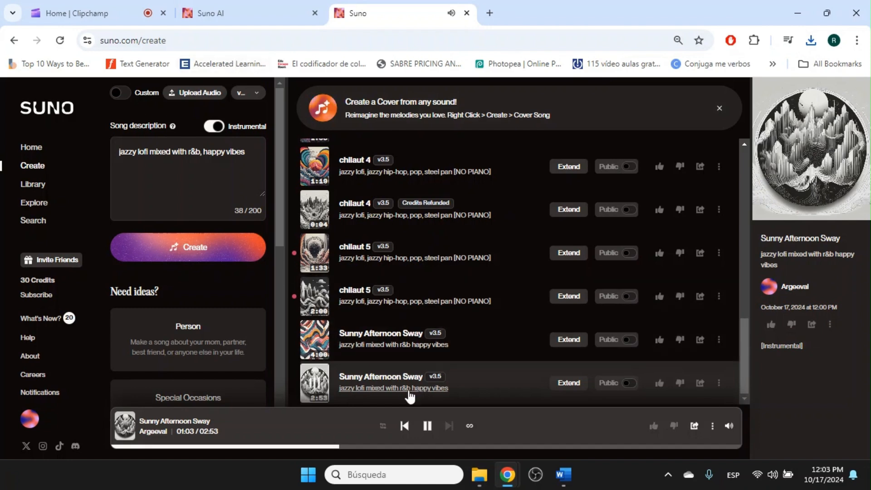
{"action": "left_click", "coordinate": [426, 427]}
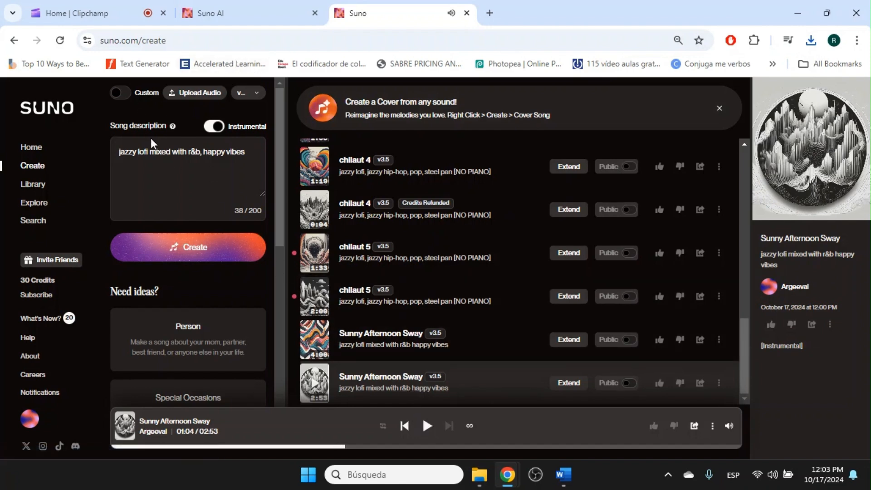
Switch to Custom mode with Instrumental off and set the style to 'country music, hip-hop'.
{"action": "left_click", "coordinate": [119, 96]}
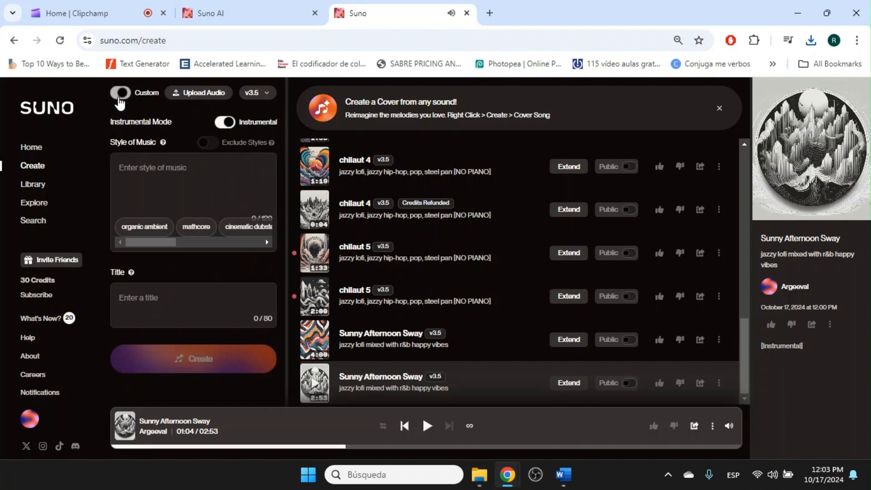
{"action": "left_click", "coordinate": [224, 123]}
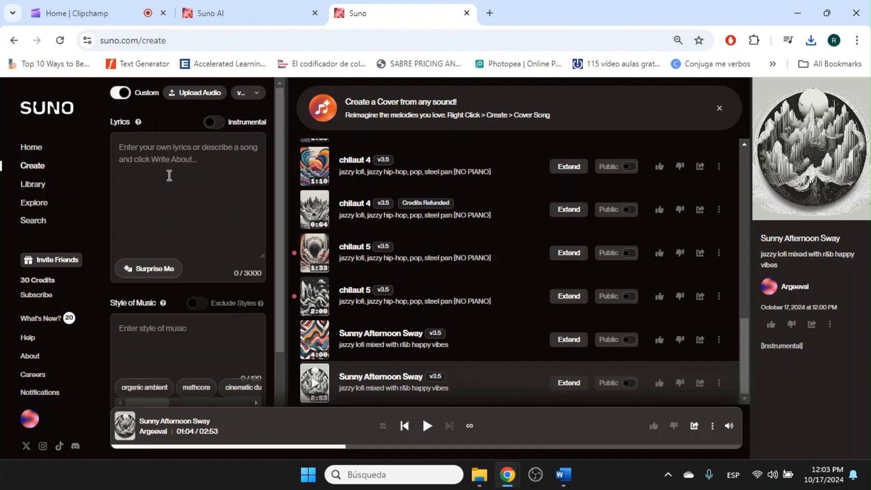
{"action": "left_click", "coordinate": [177, 332]}
{"action": "type", "text": "country music, hip"}
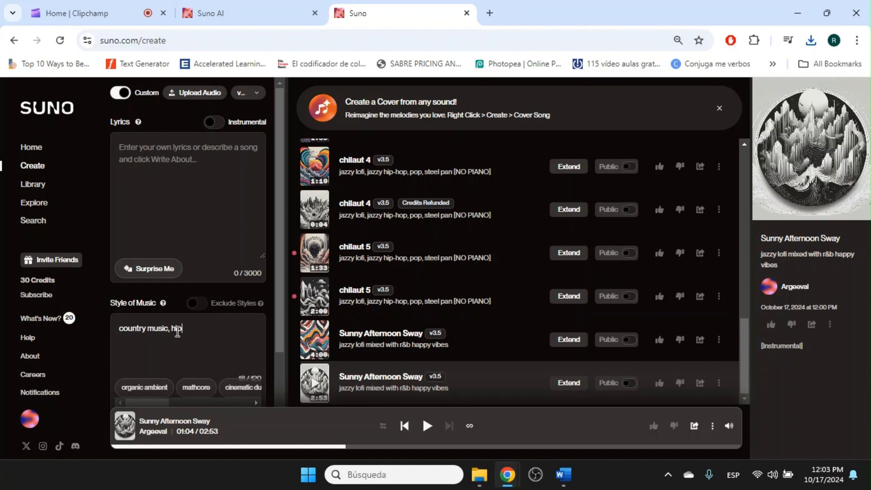
{"action": "type", "text": "-hop"}
Add ', 90's rap' to the style and list lyric keywords street, fellas, gang, night club, cowboys.
{"action": "type", "text": ", 90's rap."}
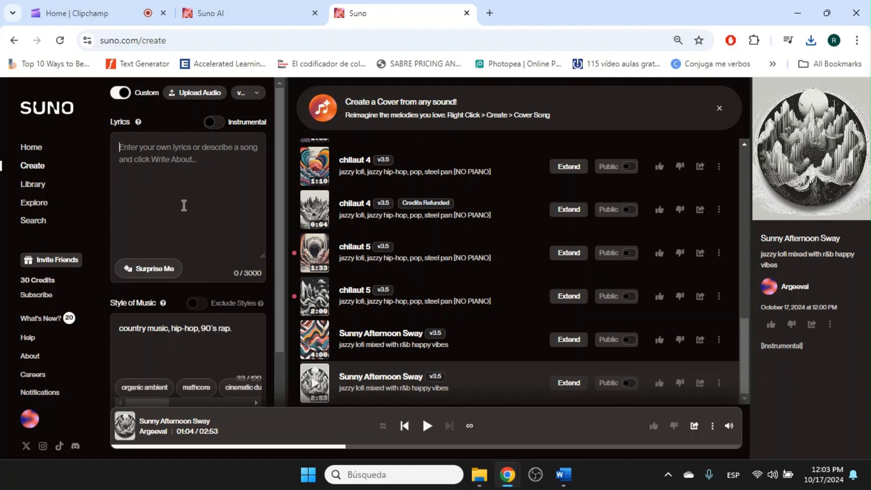
{"action": "type", "text": "street"}
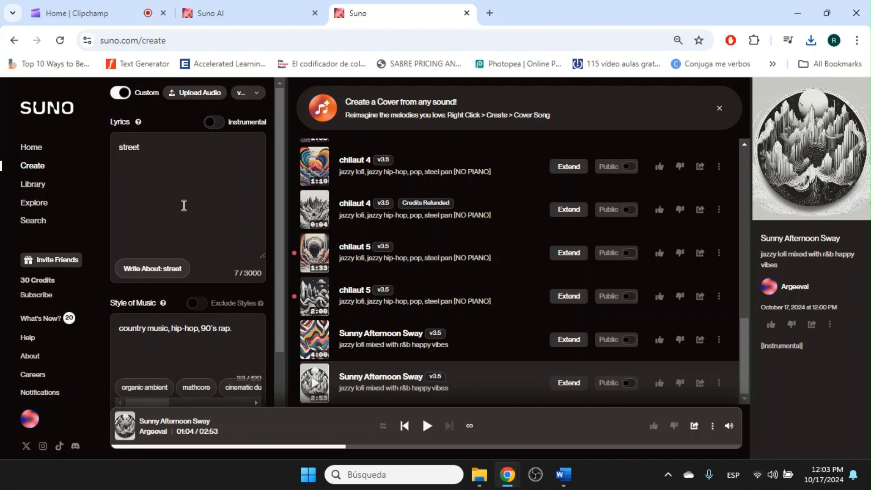
{"action": "type", "text": "fellas"}
{"action": "key", "text": "Return"}
{"action": "type", "text": "gang"}
{"action": "key", "text": "Return"}
{"action": "type", "text": "night club"}
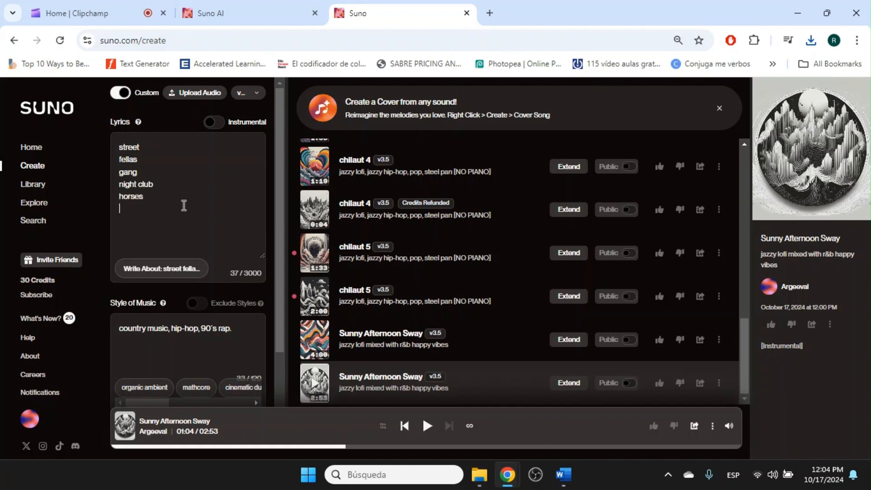
{"action": "type", "text": "cob"}
Expand the keywords into full lyrics with Write About and review them.
{"action": "left_click", "coordinate": [171, 279]}
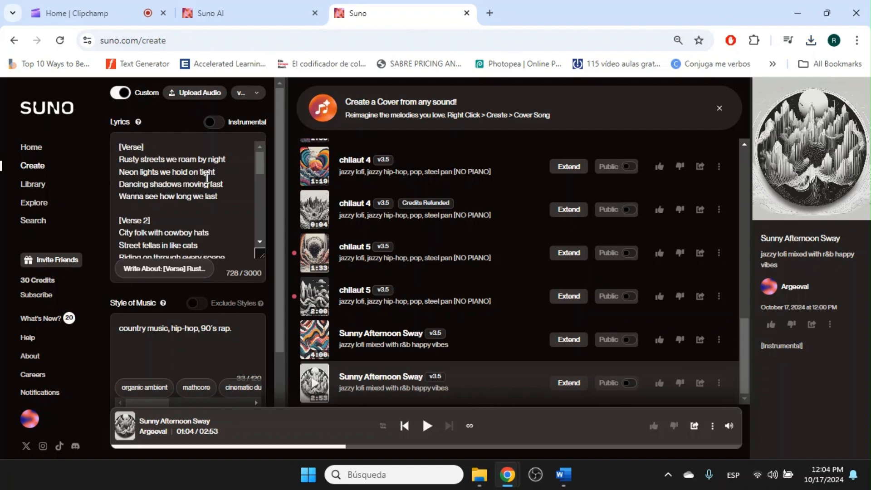
{"action": "scroll", "coordinate": [207, 178], "scroll_direction": "down", "scroll_amount": 2}
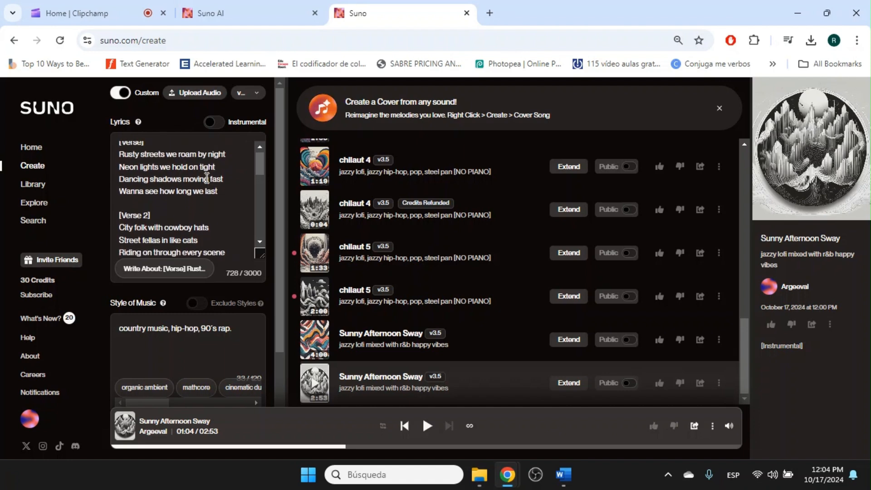
{"action": "scroll", "coordinate": [206, 178], "scroll_direction": "down", "scroll_amount": 5}
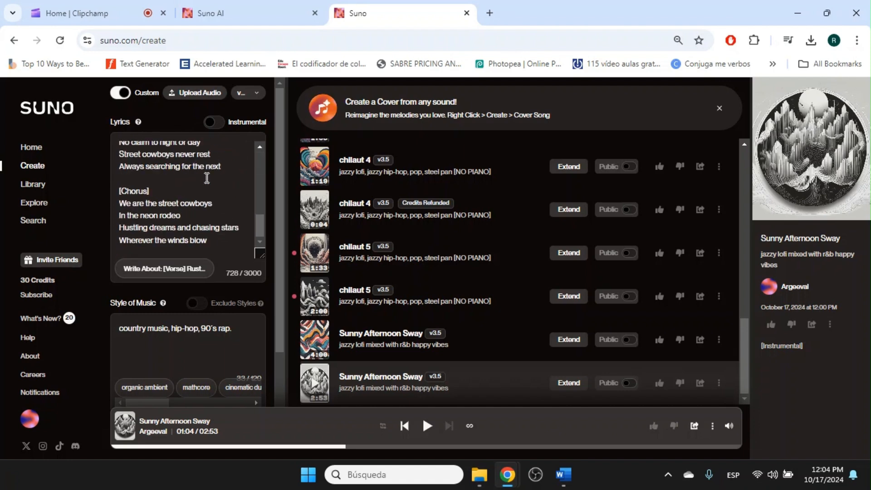
{"action": "left_click_drag", "start_coordinate": [284, 281], "coordinate": [90, 357]}
Title the song 'gangs and rodeo' and create it.
{"action": "left_click", "coordinate": [231, 349]}
{"action": "type", "text": "gangs and rodeo"}
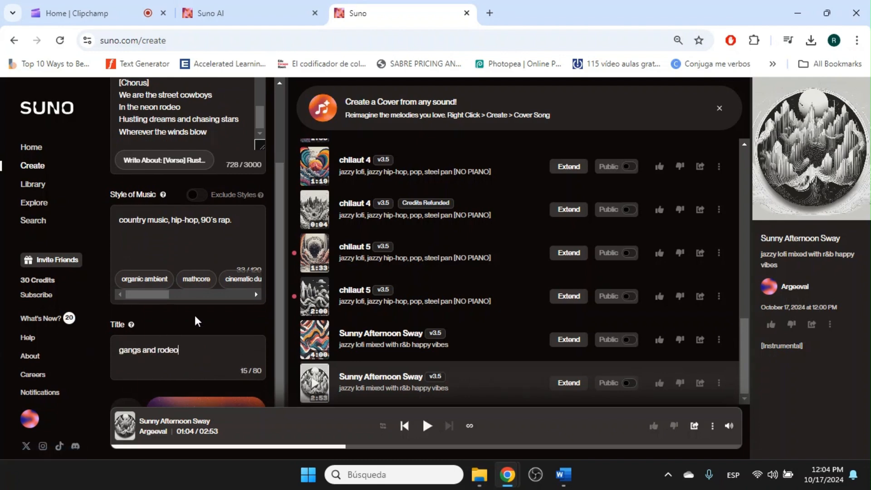
{"action": "scroll", "coordinate": [195, 315], "scroll_direction": "down", "scroll_amount": 1}
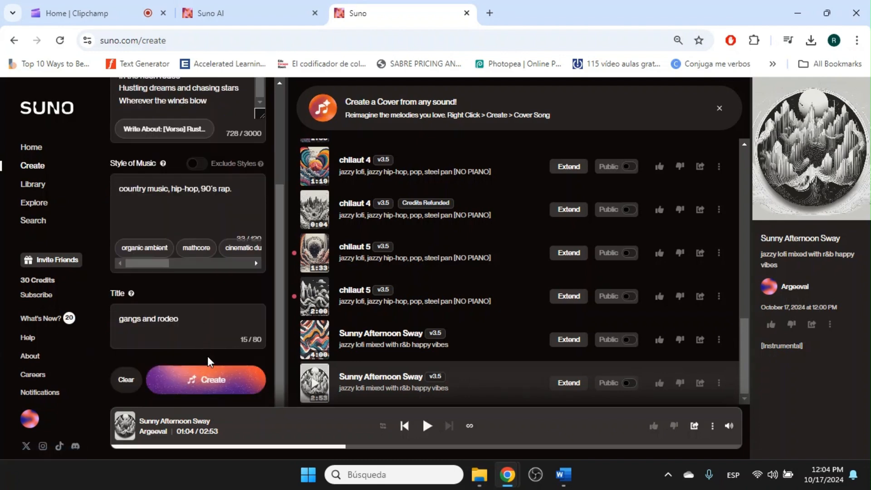
{"action": "left_click", "coordinate": [214, 381]}
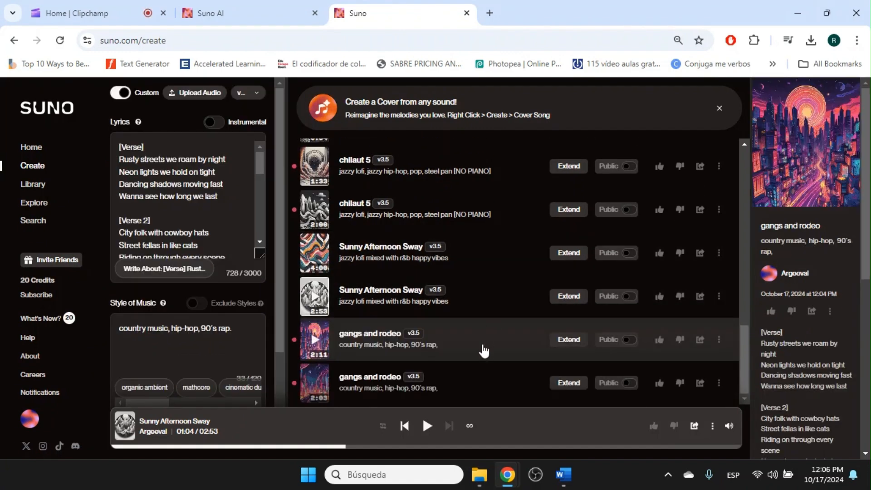
Play both gangs and rodeo versions, skipping the second to 00:37, and dismiss the Chrome notification.
{"action": "scroll", "coordinate": [785, 353], "scroll_direction": "down", "scroll_amount": 2}
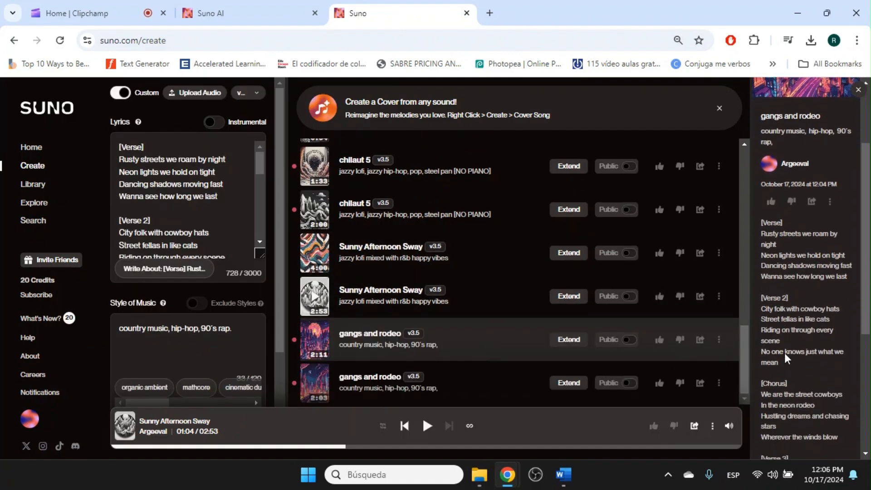
{"action": "scroll", "coordinate": [785, 353], "scroll_direction": "down", "scroll_amount": 5}
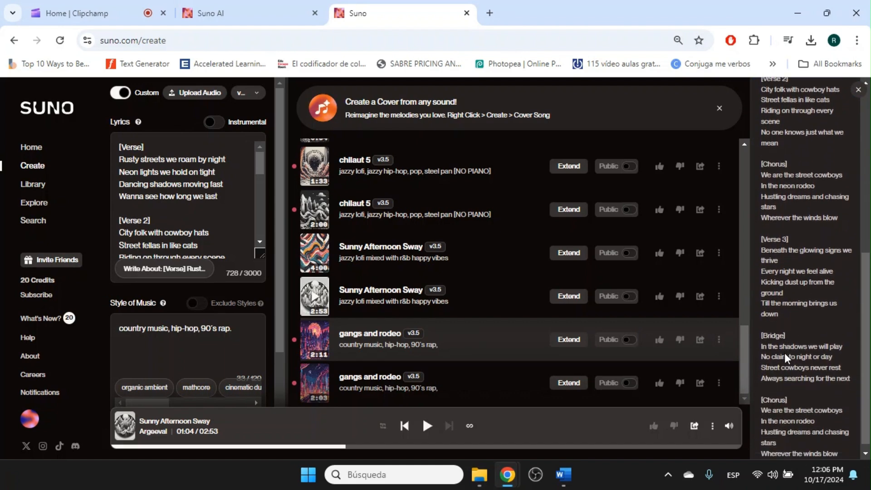
{"action": "left_click", "coordinate": [426, 427]}
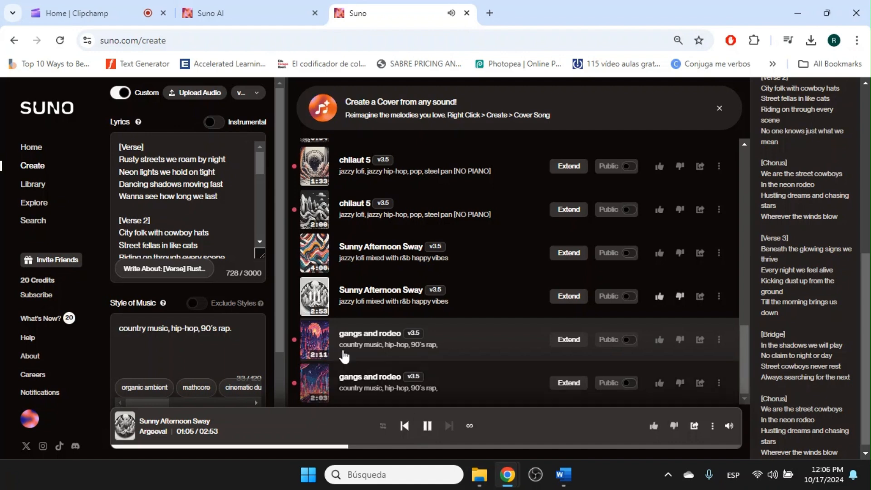
{"action": "left_click", "coordinate": [314, 339]}
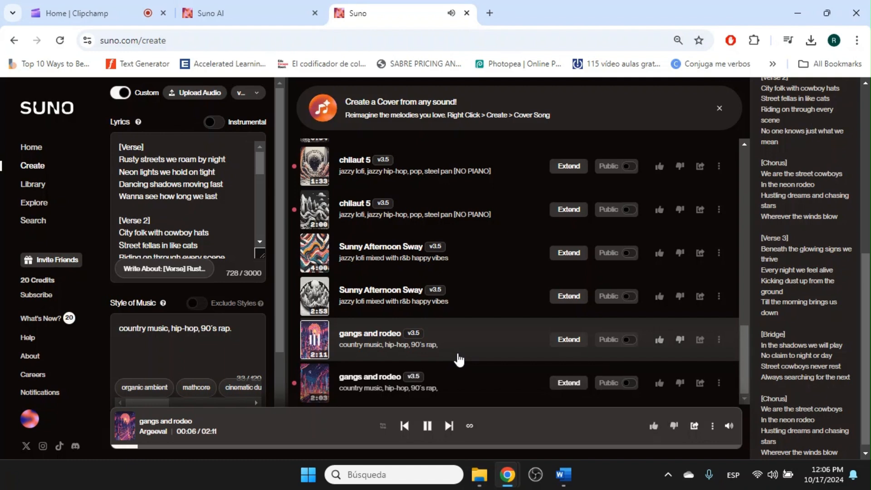
{"action": "left_click", "coordinate": [314, 388]}
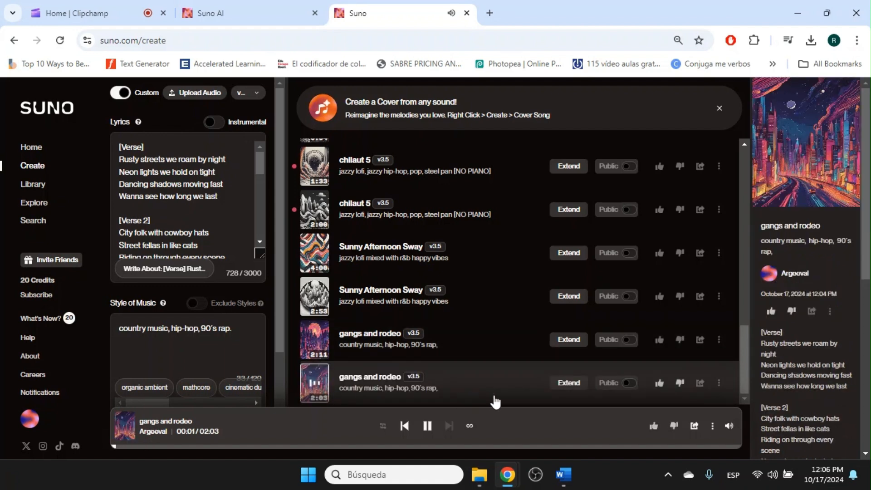
{"action": "left_click", "coordinate": [299, 446]}
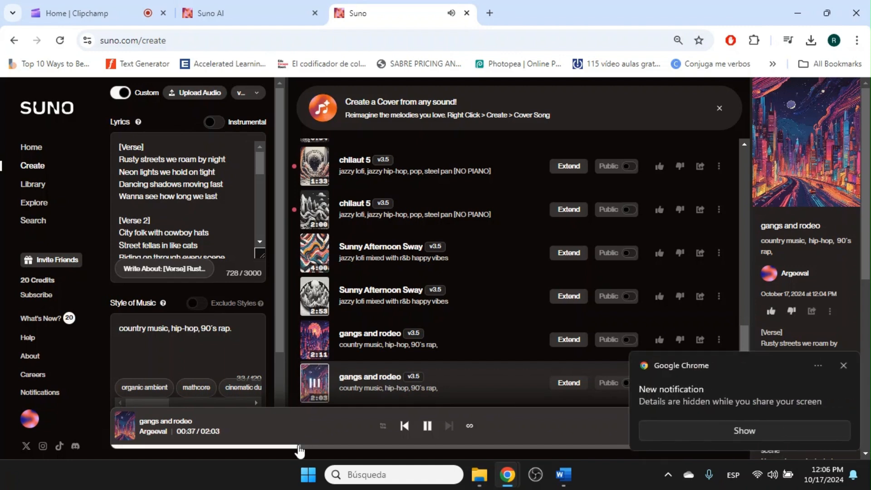
{"action": "left_click", "coordinate": [843, 366]}
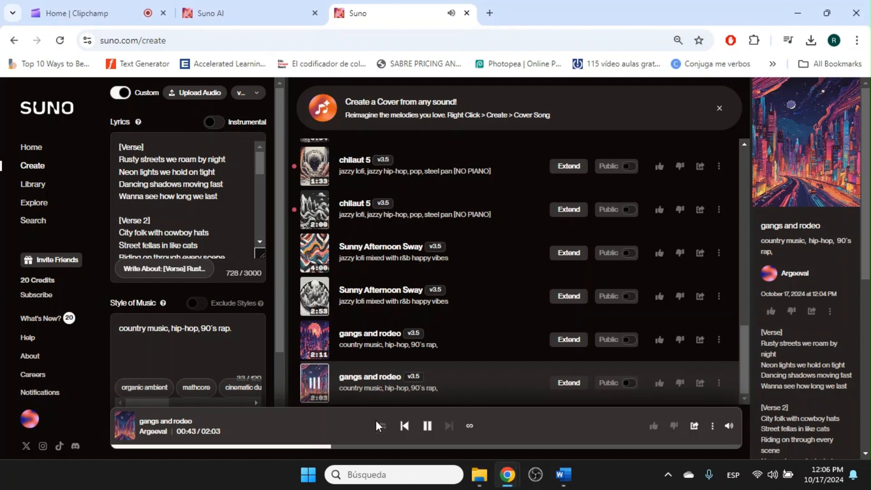
Pause playback and create an instrumental 'Electronic mind' in the 'synthwave, lofi, 80s pop' style.
{"action": "left_click", "coordinate": [427, 426]}
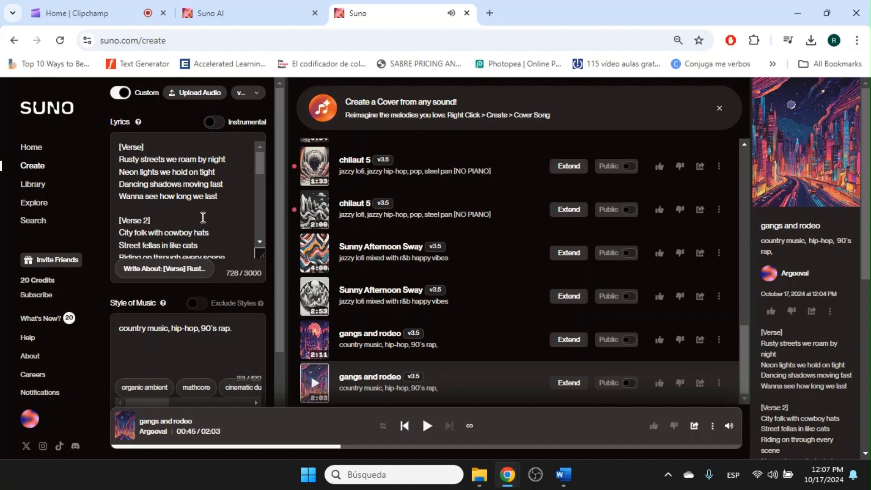
{"action": "left_click", "coordinate": [209, 121]}
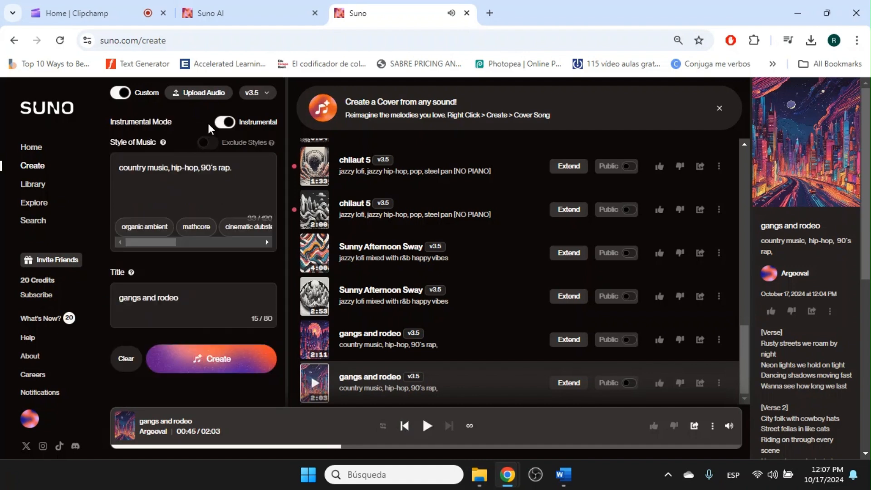
{"action": "left_click_drag", "start_coordinate": [245, 170], "coordinate": [119, 171]}
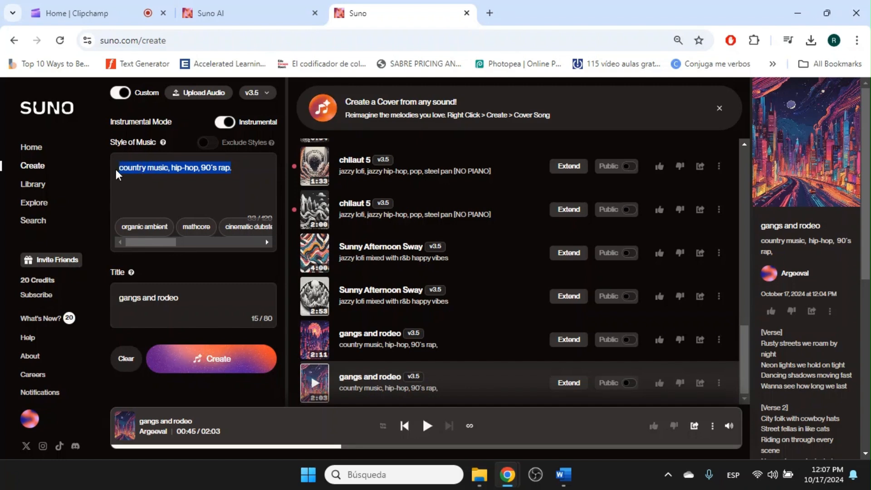
{"action": "type", "text": "synthwave"}
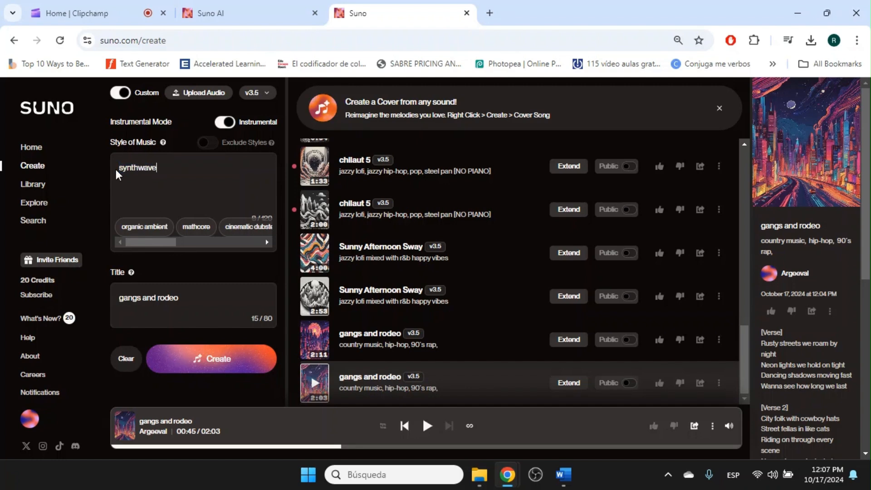
{"action": "type", "text": ", lofi, "}
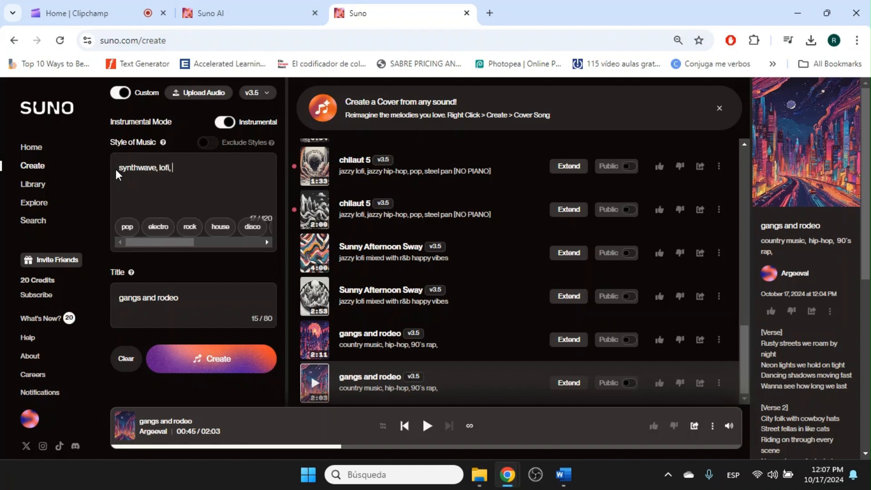
{"action": "type", "text": "80s pop"}
{"action": "left_click_drag", "start_coordinate": [204, 297], "coordinate": [120, 295]}
{"action": "type", "text": "Electronic mind"}
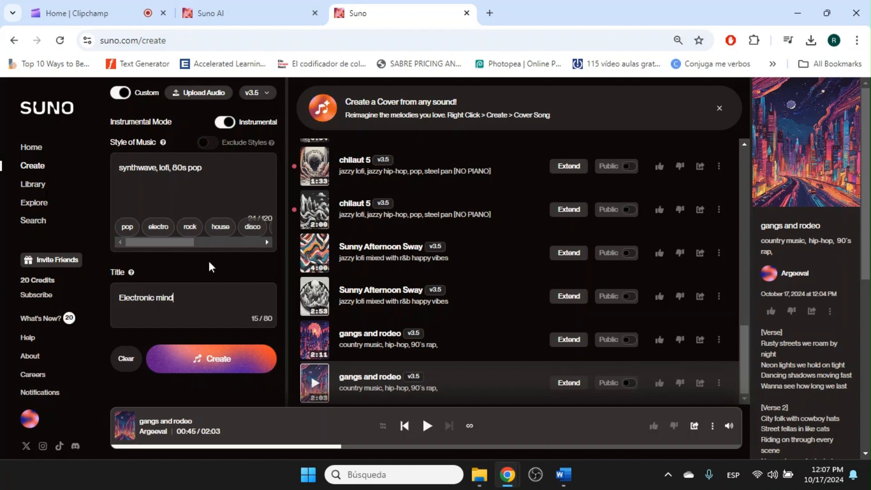
{"action": "left_click", "coordinate": [196, 360]}
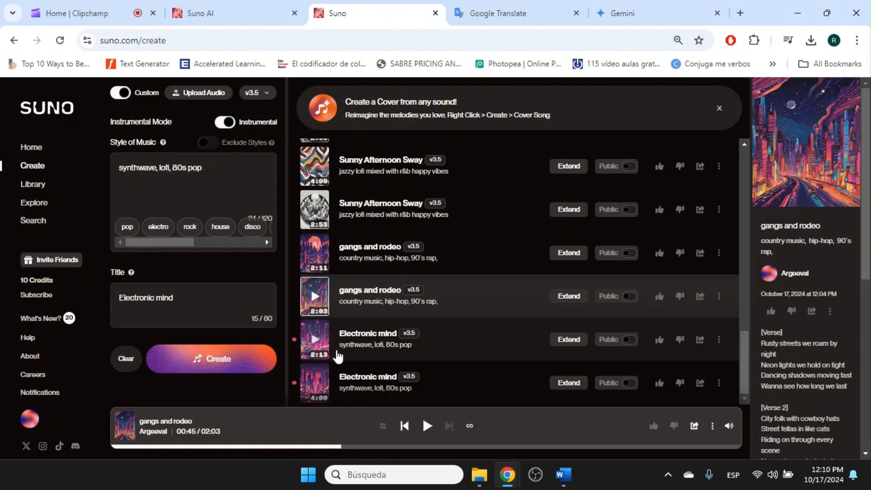
Preview both Electronic mind versions, pause the 4:00 one around 1:05, and switch Instrumental off.
{"action": "left_click", "coordinate": [314, 340]}
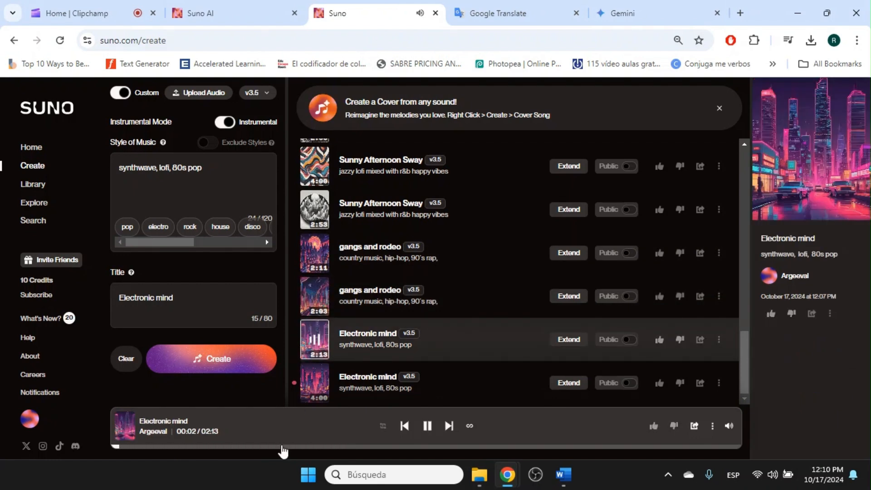
{"action": "left_click", "coordinate": [283, 447]}
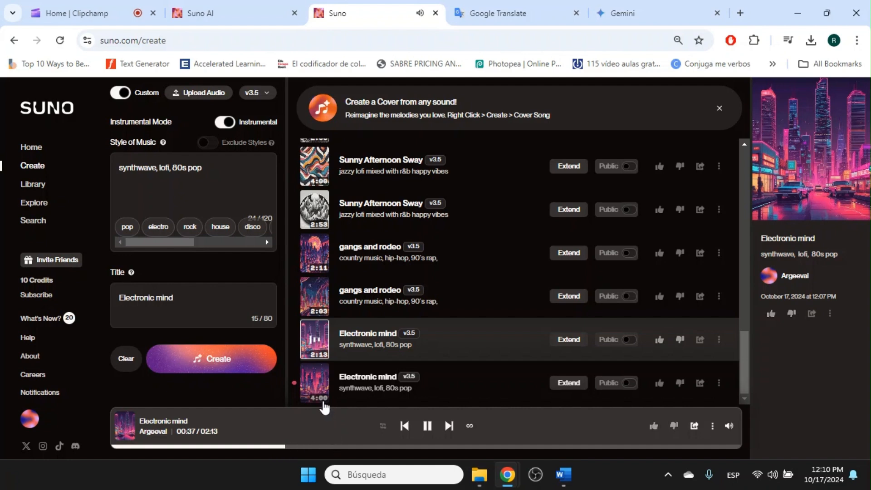
{"action": "left_click", "coordinate": [314, 383]}
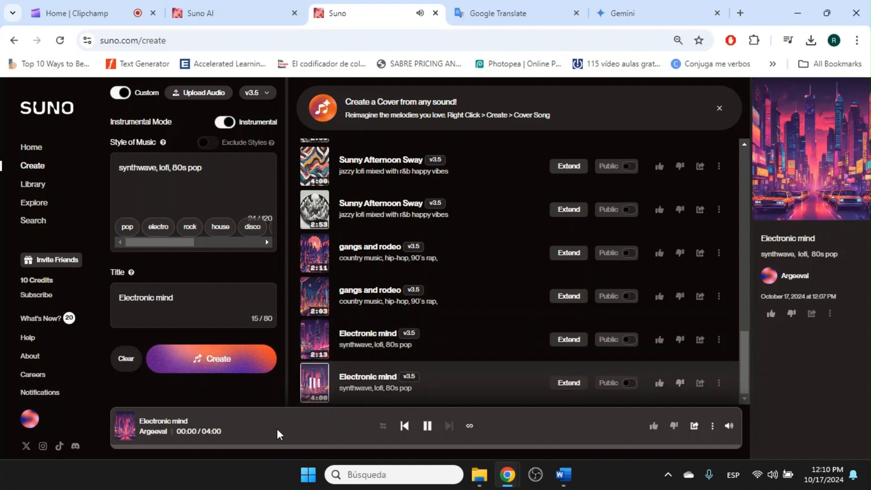
{"action": "left_click", "coordinate": [280, 447]}
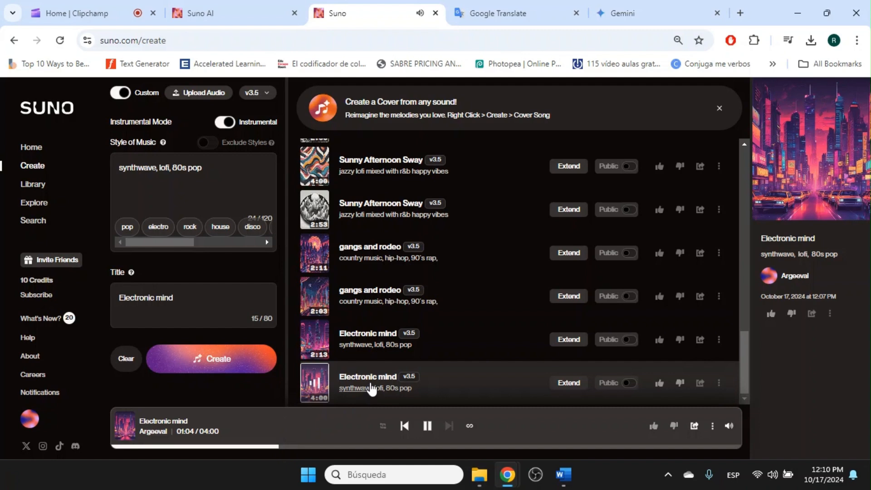
{"action": "key", "text": "space"}
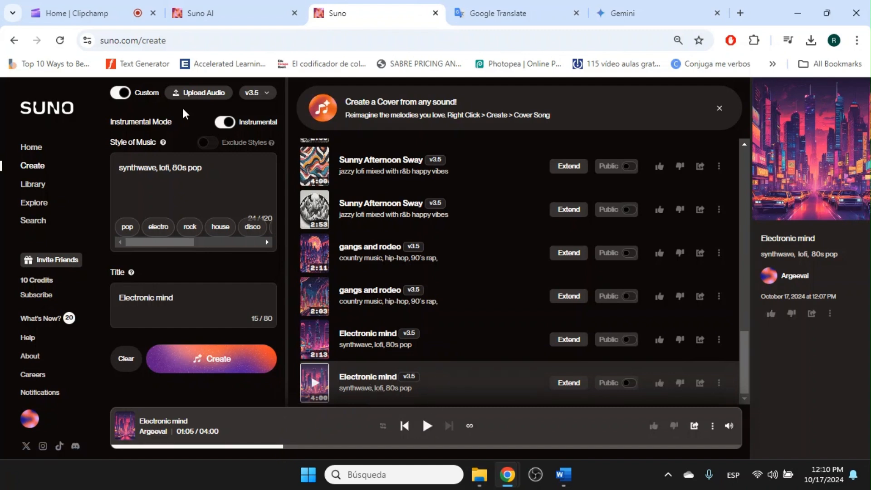
{"action": "left_click", "coordinate": [226, 122]}
Clear the old lyrics, change the style to 'city pop' and the title to 'pizza nad love'.
{"action": "left_click", "coordinate": [166, 177]}
{"action": "key", "text": "ctrl+a"}
{"action": "key", "text": "BackSpace"}
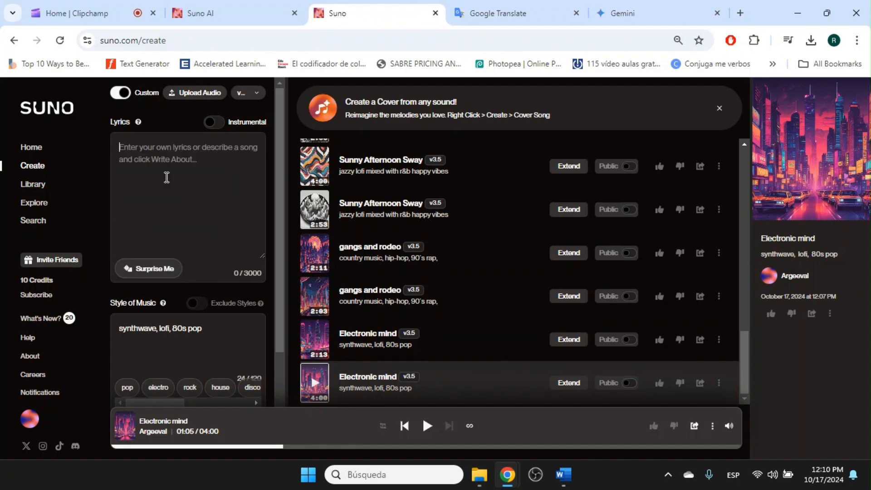
{"action": "left_click_drag", "start_coordinate": [211, 332], "coordinate": [119, 329]}
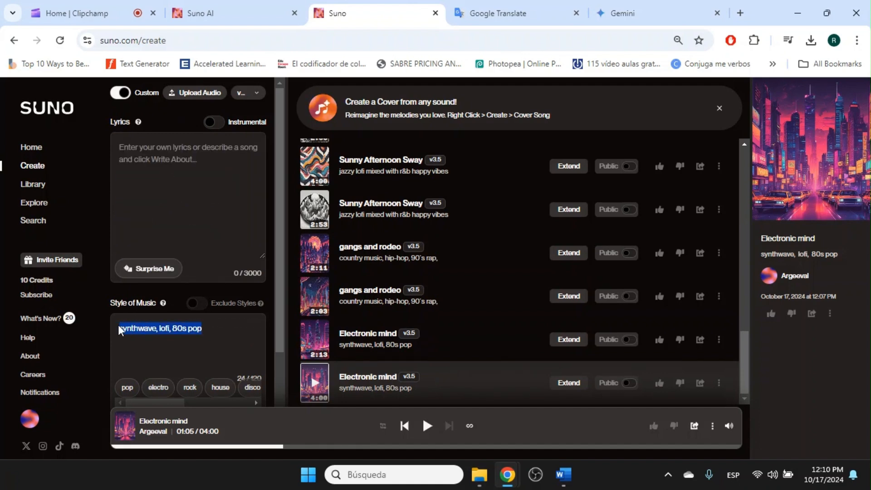
{"action": "type", "text": "city pop"}
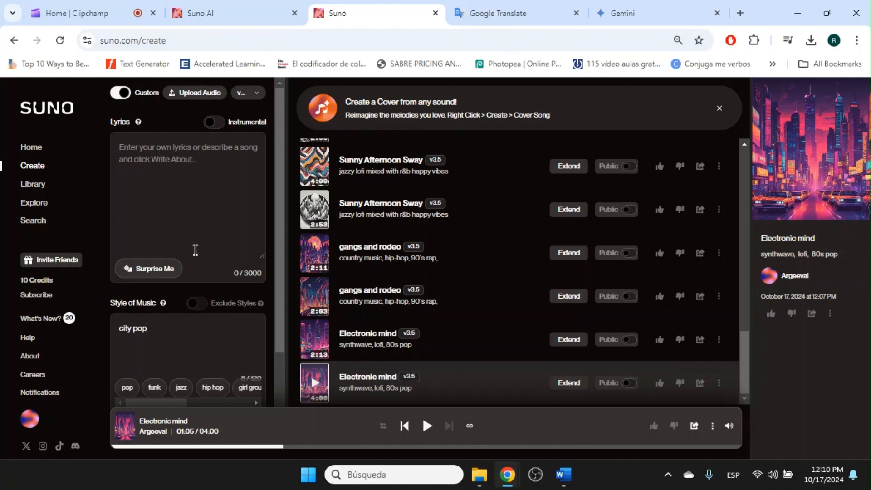
{"action": "scroll", "coordinate": [195, 250], "scroll_direction": "down", "scroll_amount": 1}
{"action": "scroll", "coordinate": [198, 244], "scroll_direction": "down", "scroll_amount": 2}
{"action": "left_click_drag", "start_coordinate": [204, 318], "coordinate": [114, 321]}
{"action": "type", "text": "pizz"}
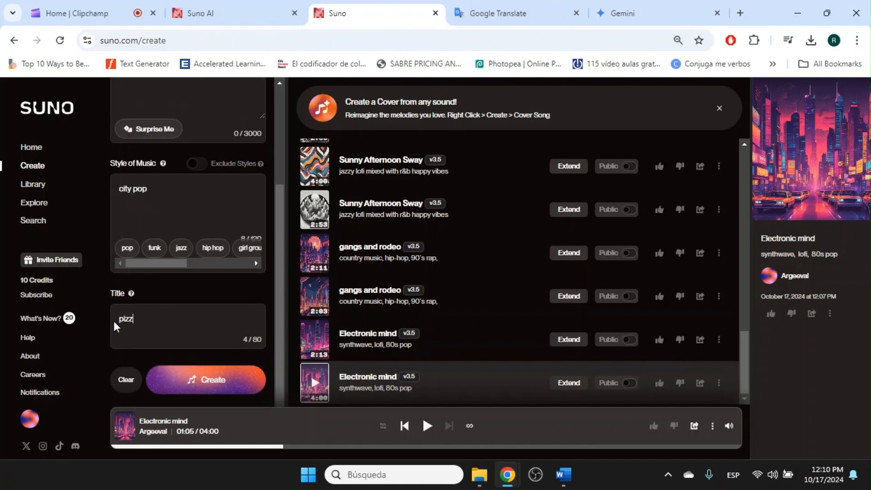
{"action": "type", "text": "a nad love"}
Copy the Japanese translation of the pizza lyrics from Google Translate.
{"action": "scroll", "coordinate": [180, 175], "scroll_direction": "up", "scroll_amount": 3}
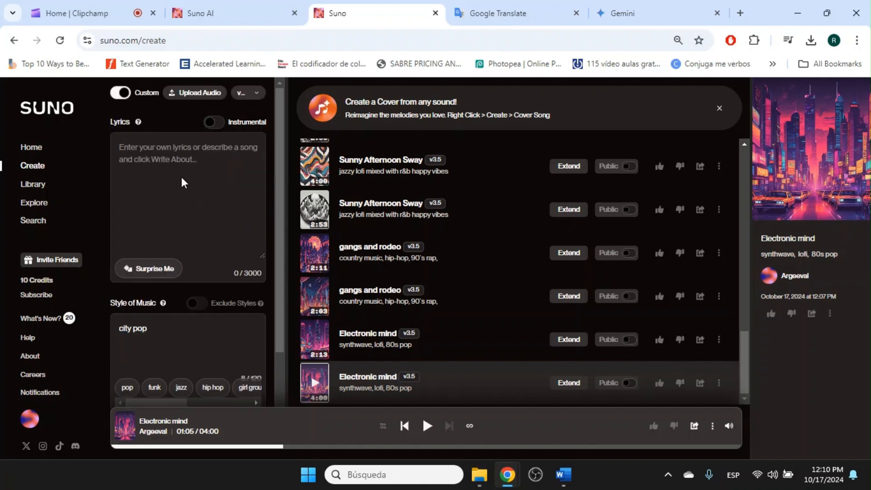
{"action": "left_click", "coordinate": [646, 9]}
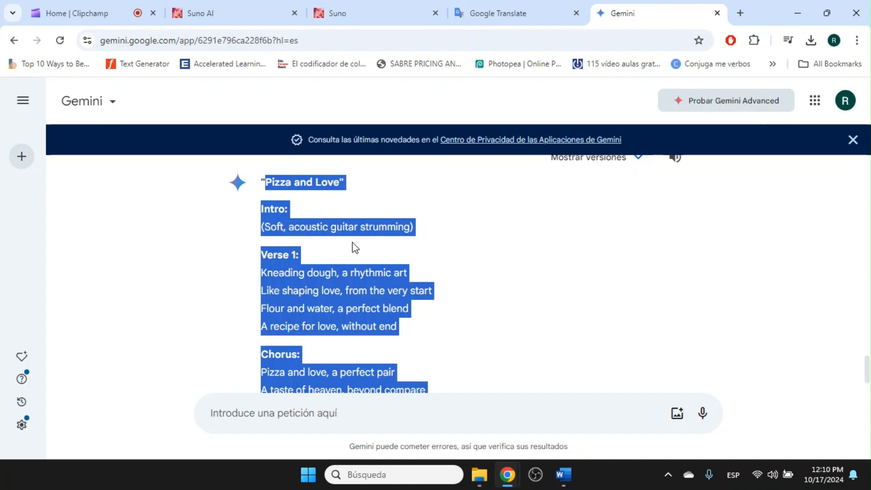
{"action": "left_click", "coordinate": [501, 16]}
{"action": "scroll", "coordinate": [542, 282], "scroll_direction": "down", "scroll_amount": 9}
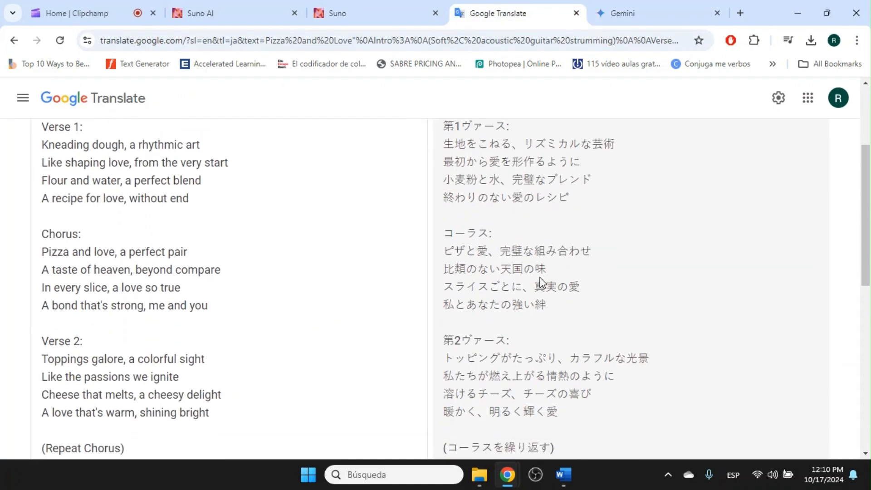
{"action": "left_click", "coordinate": [741, 397]}
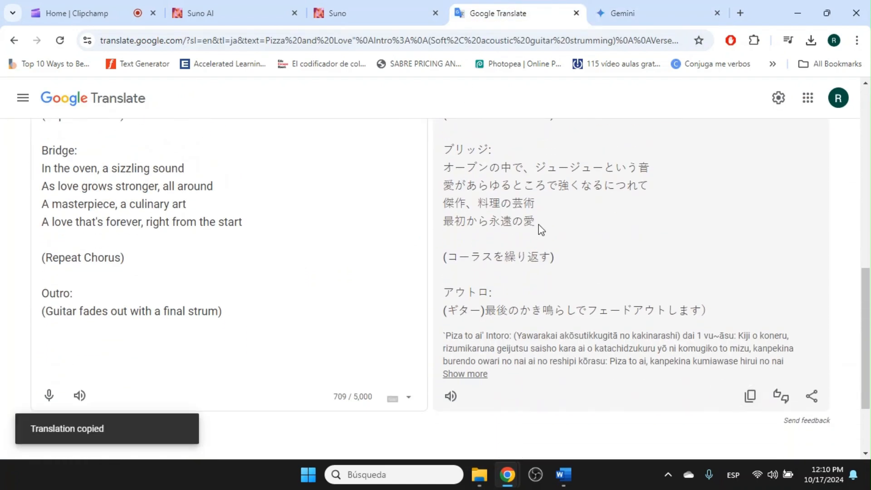
{"action": "left_click", "coordinate": [404, 9]}
Paste the Japanese lyrics into the Lyrics box and create the song.
{"action": "left_click", "coordinate": [207, 142]}
{"action": "key", "text": "ctrl+v"}
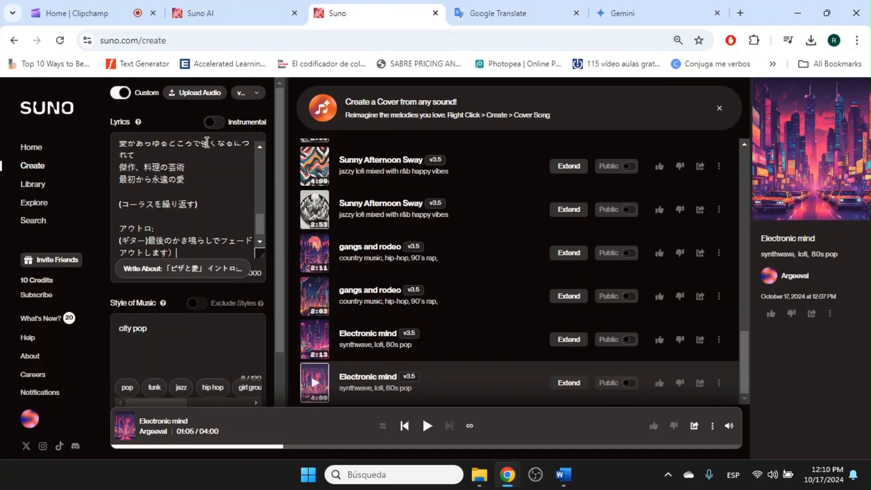
{"action": "scroll", "coordinate": [192, 331], "scroll_direction": "down", "scroll_amount": 3}
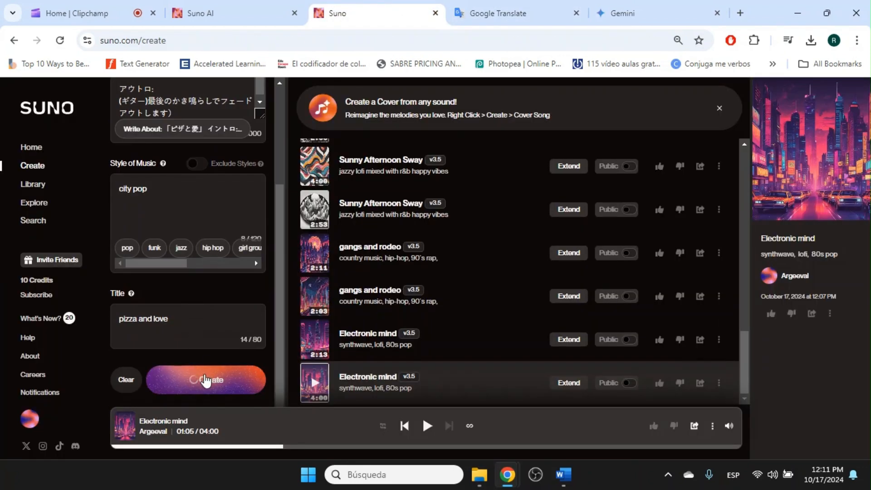
{"action": "left_click", "coordinate": [200, 379]}
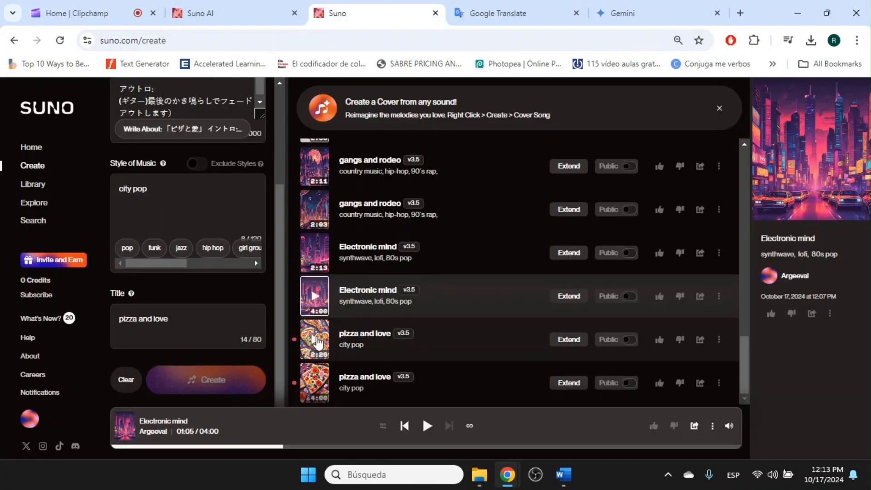
Play the 2:26 and 4:00 'pizza and love' versions, skipping ahead in each, then pause.
{"action": "left_click", "coordinate": [318, 343]}
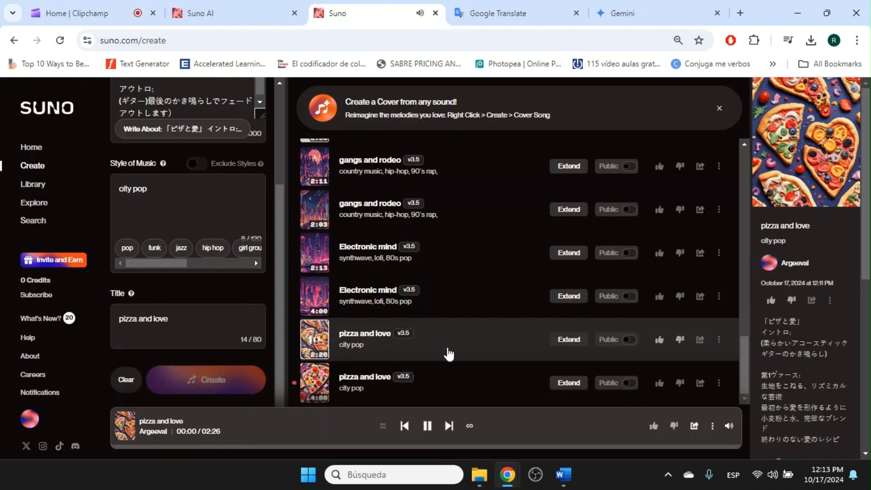
{"action": "left_click", "coordinate": [198, 447]}
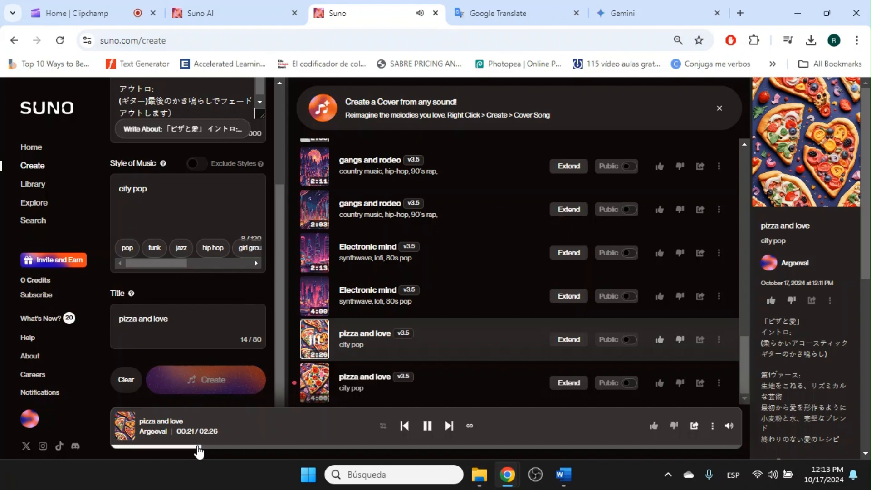
{"action": "left_click", "coordinate": [316, 386]}
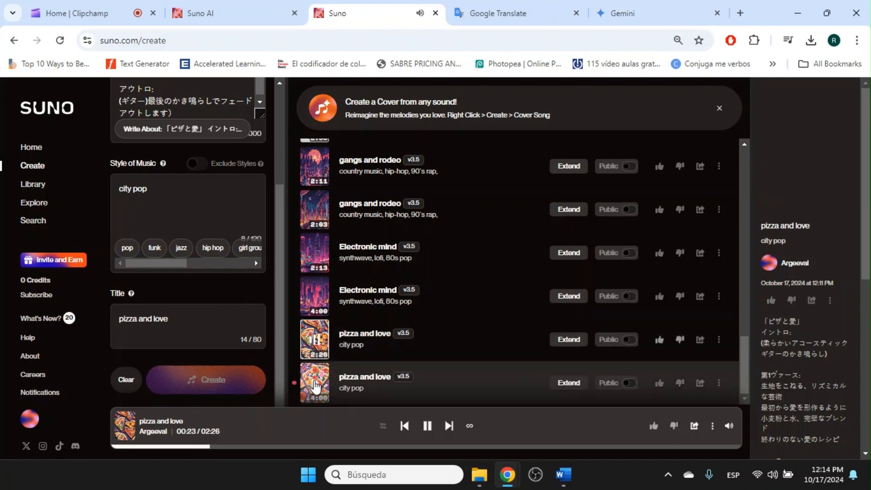
{"action": "left_click", "coordinate": [210, 447]}
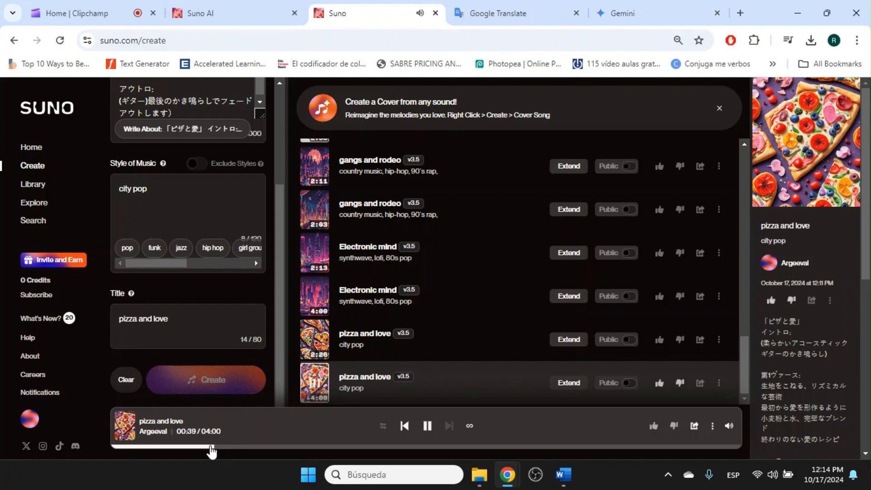
{"action": "left_click", "coordinate": [424, 429]}
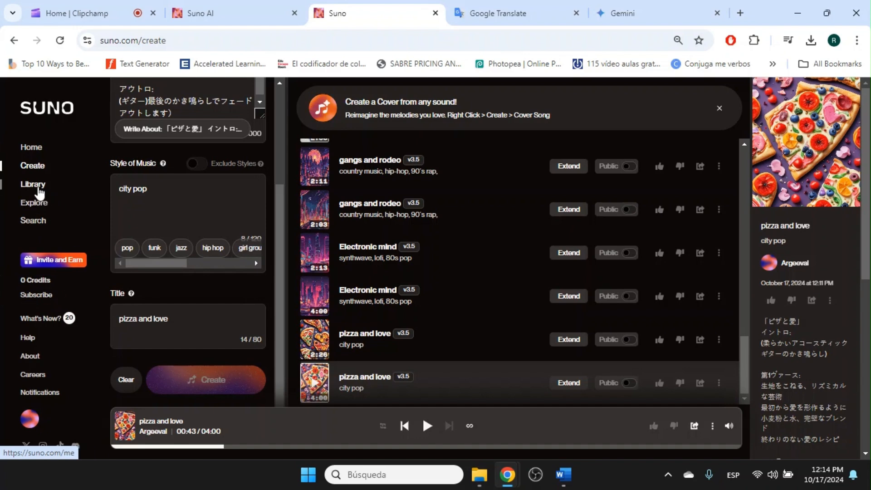
Sample the bachata and liquid drum and bass bluegrass styles on Explore, then return to Library.
{"action": "left_click", "coordinate": [33, 184]}
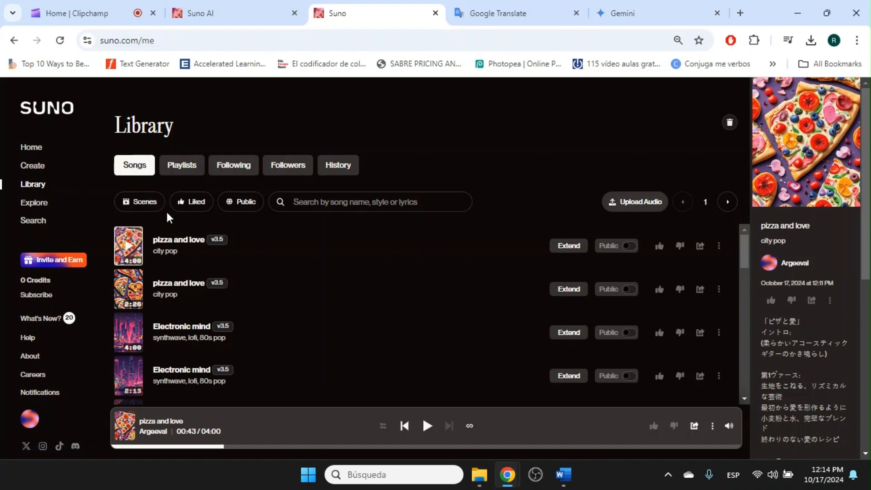
{"action": "scroll", "coordinate": [204, 297], "scroll_direction": "down", "scroll_amount": 15}
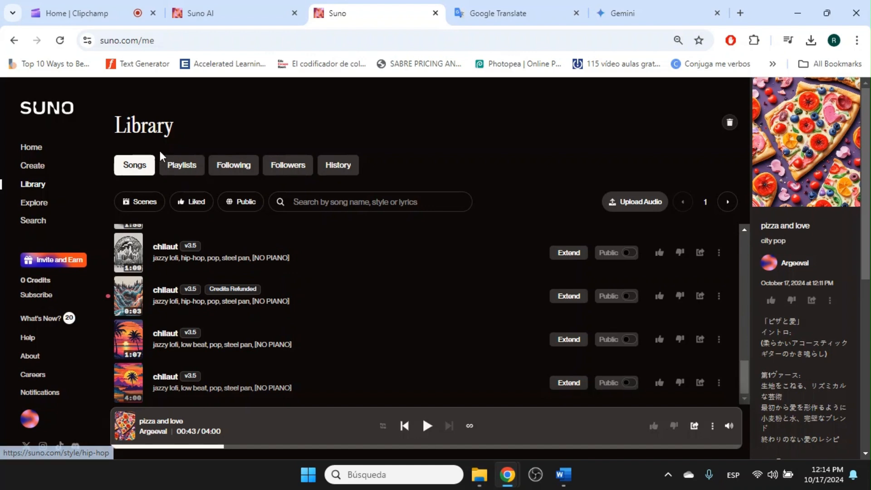
{"action": "left_click", "coordinate": [31, 203]}
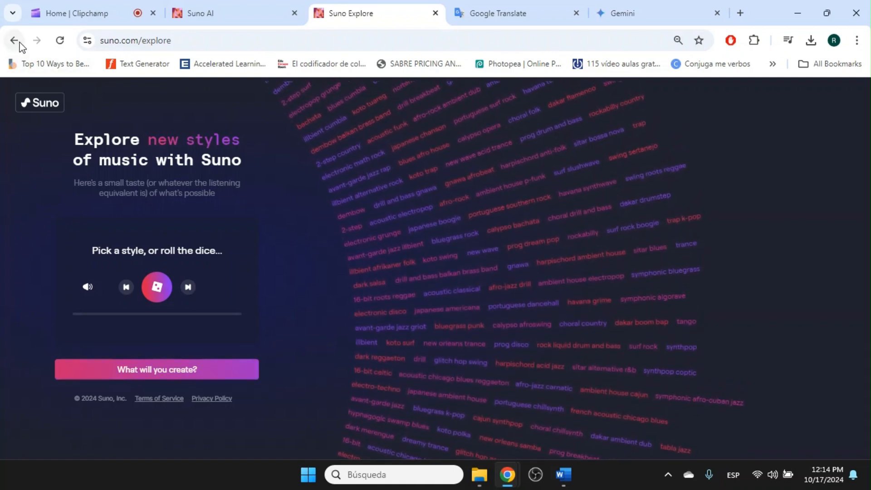
{"action": "left_click", "coordinate": [310, 129]}
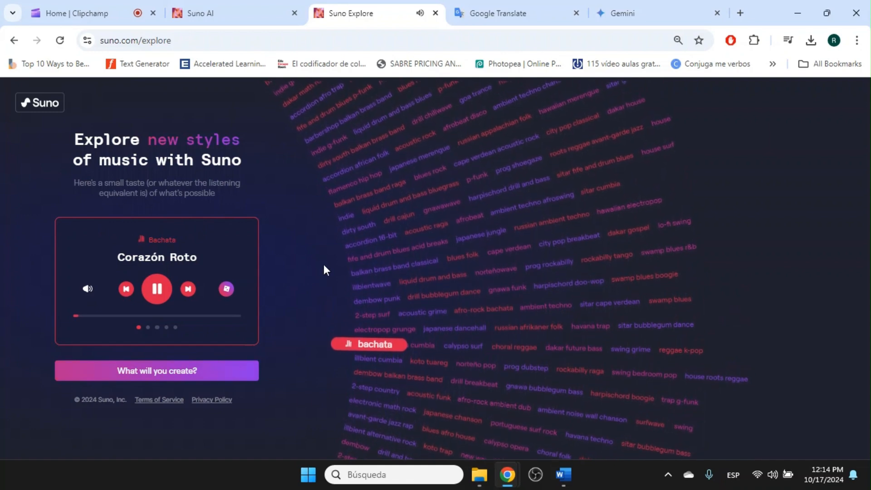
{"action": "left_click", "coordinate": [443, 204]}
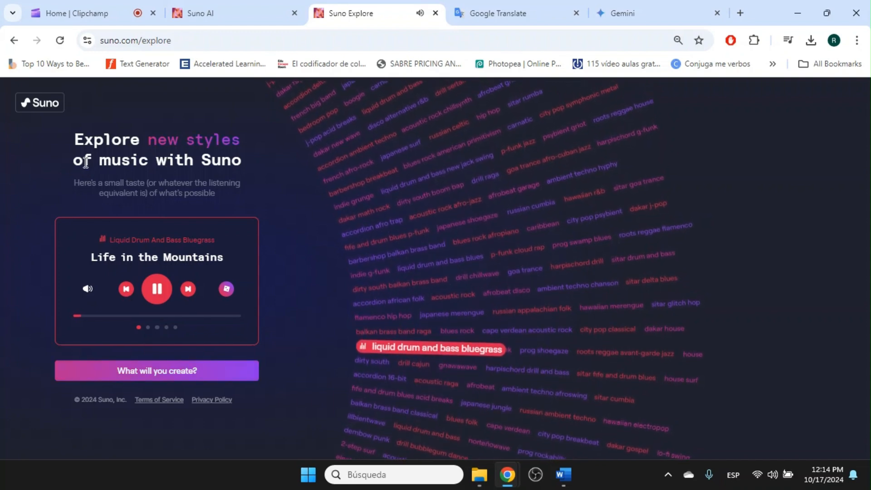
{"action": "left_click", "coordinate": [15, 42]}
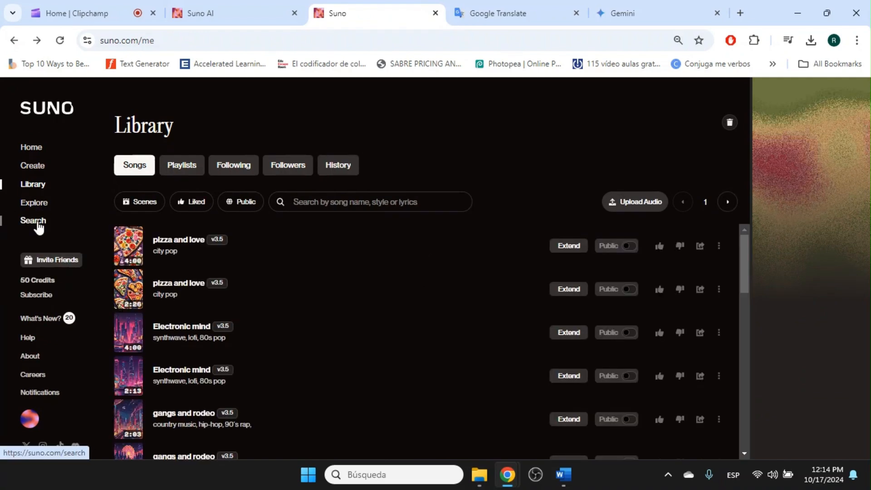
Scroll through the popular community songs on the Search page.
{"action": "left_click", "coordinate": [39, 228]}
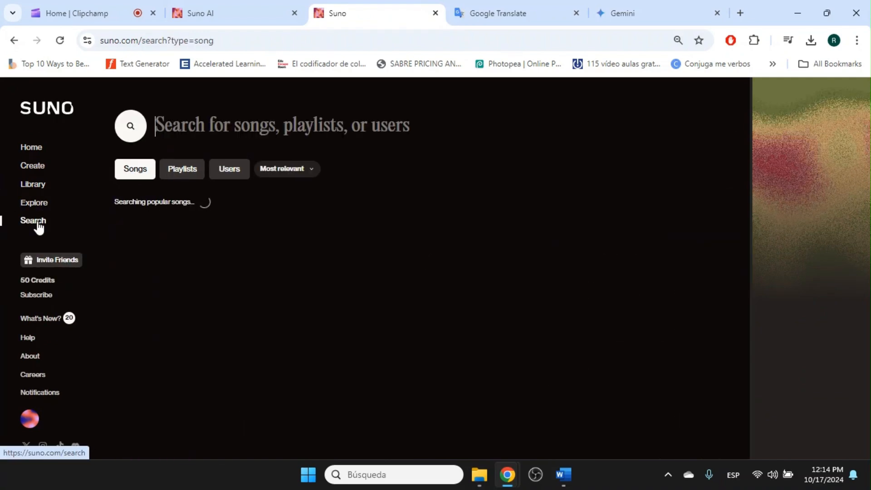
{"action": "scroll", "coordinate": [212, 270], "scroll_direction": "down", "scroll_amount": 7}
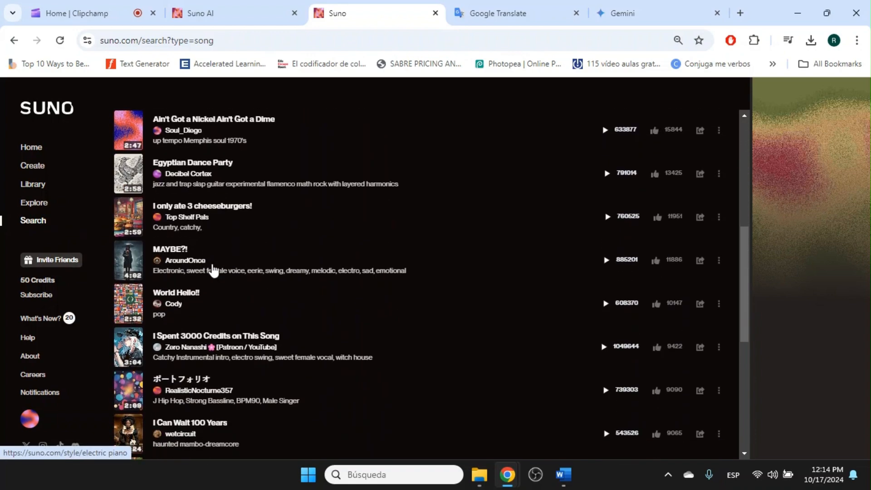
{"action": "scroll", "coordinate": [214, 270], "scroll_direction": "down", "scroll_amount": 4}
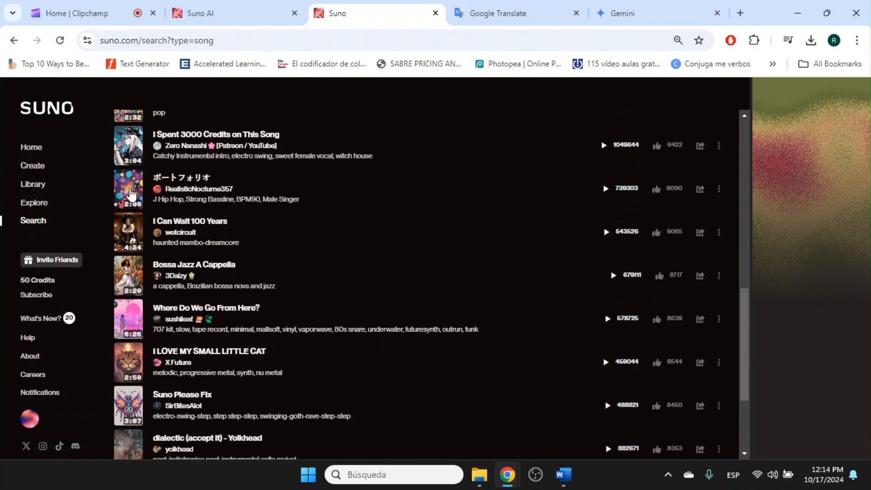